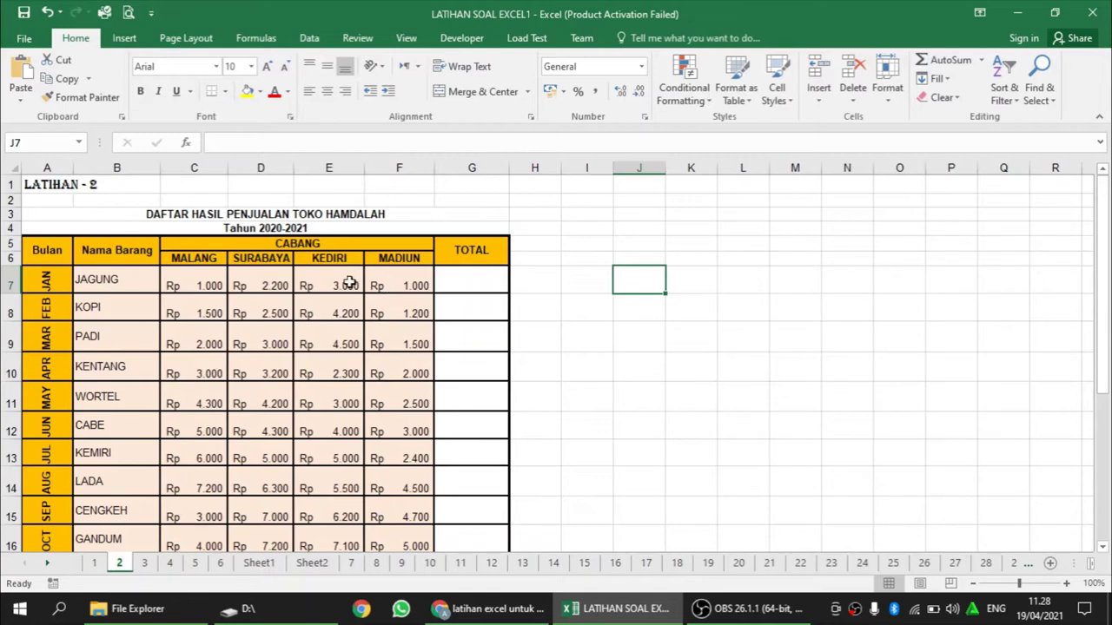
Select the sales table from its title to the last row, then clear the selection.
left_click_drag(45, 185, 374, 599)
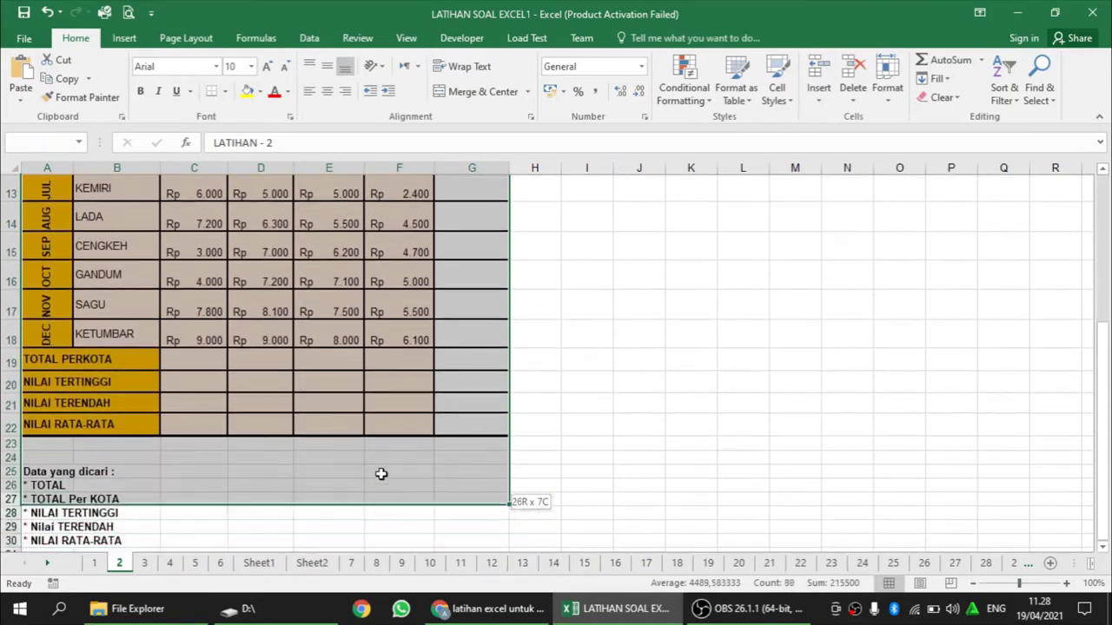
left_click_drag(374, 599, 380, 432)
scroll(618, 366, "up", 4)
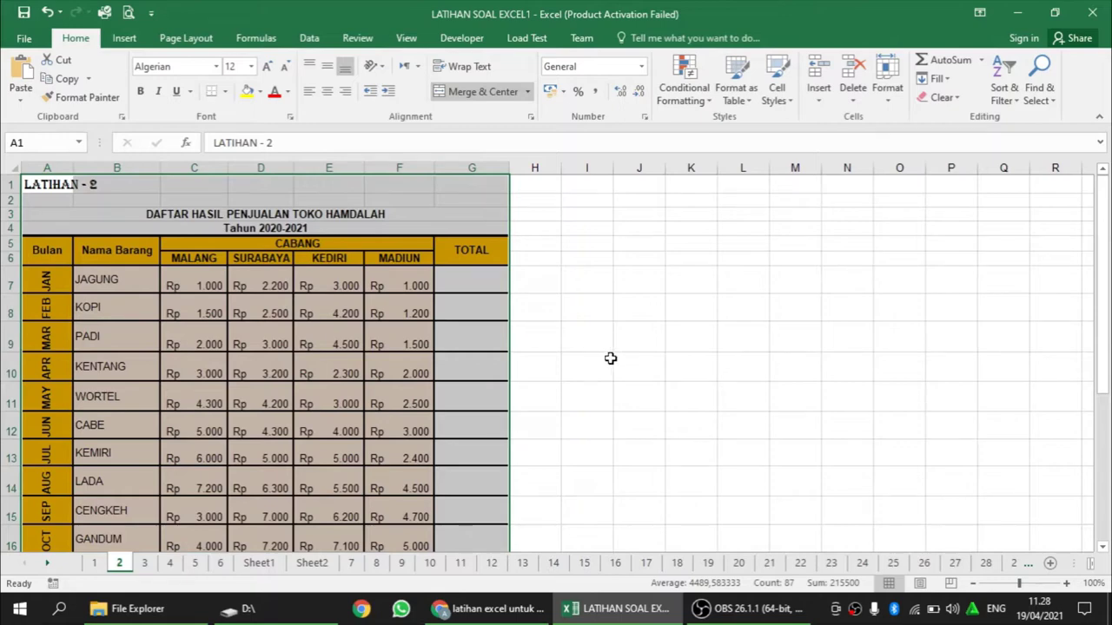
left_click(587, 340)
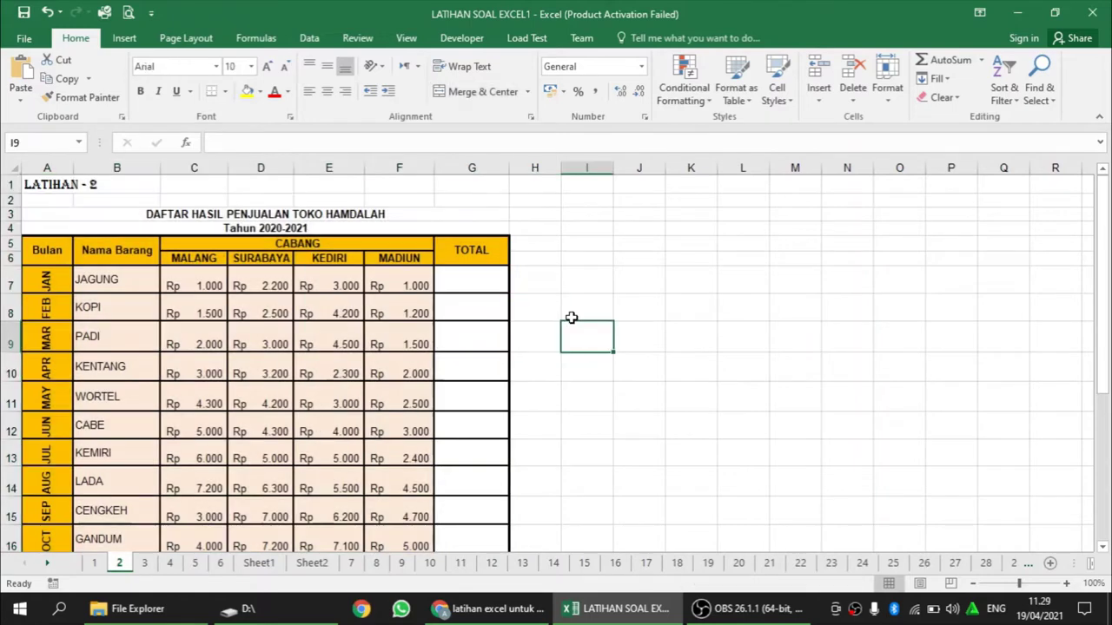
scroll(539, 298, "down", 1)
scroll(473, 238, "down", 3)
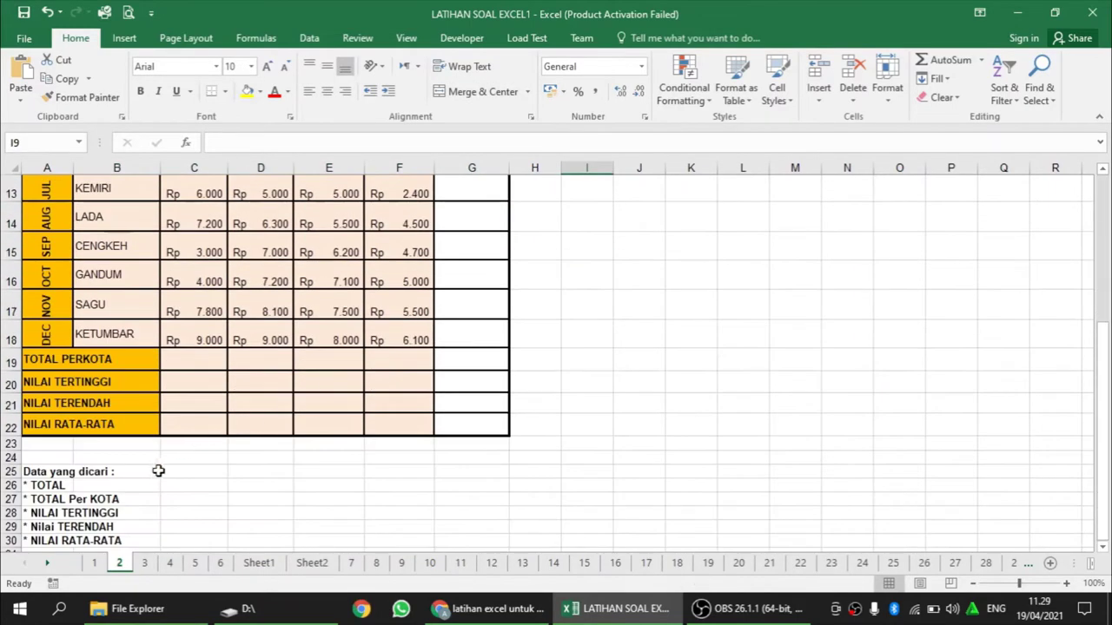
scroll(200, 489, "up", 3)
scroll(207, 480, "up", 2)
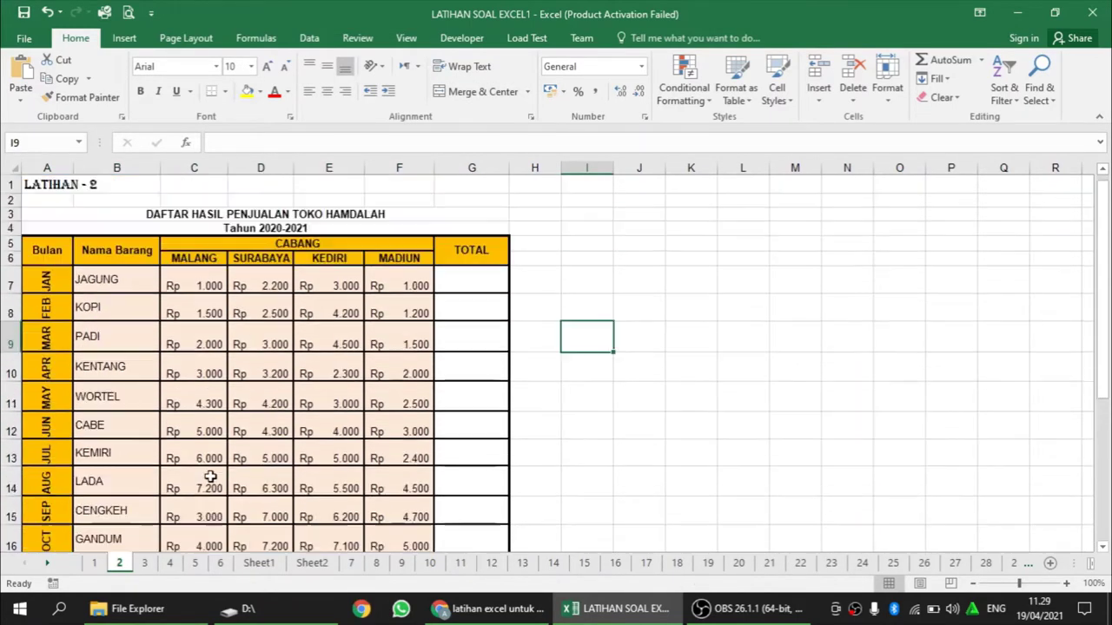
scroll(187, 295, "down", 3)
scroll(179, 416, "down", 1)
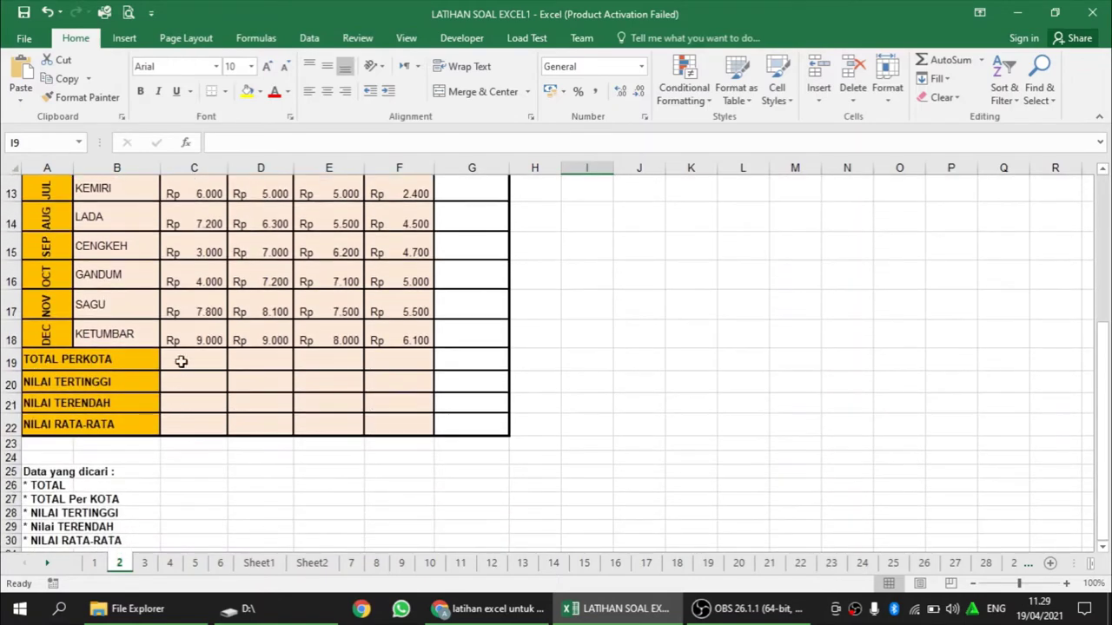
Point out the cells to fill: TOTAL PERKOTA, TOTAL, NILAI TERTINGGI, TERENDAH and RATA-RATA.
left_click(180, 362)
scroll(464, 322, "up", 4)
left_click(464, 286)
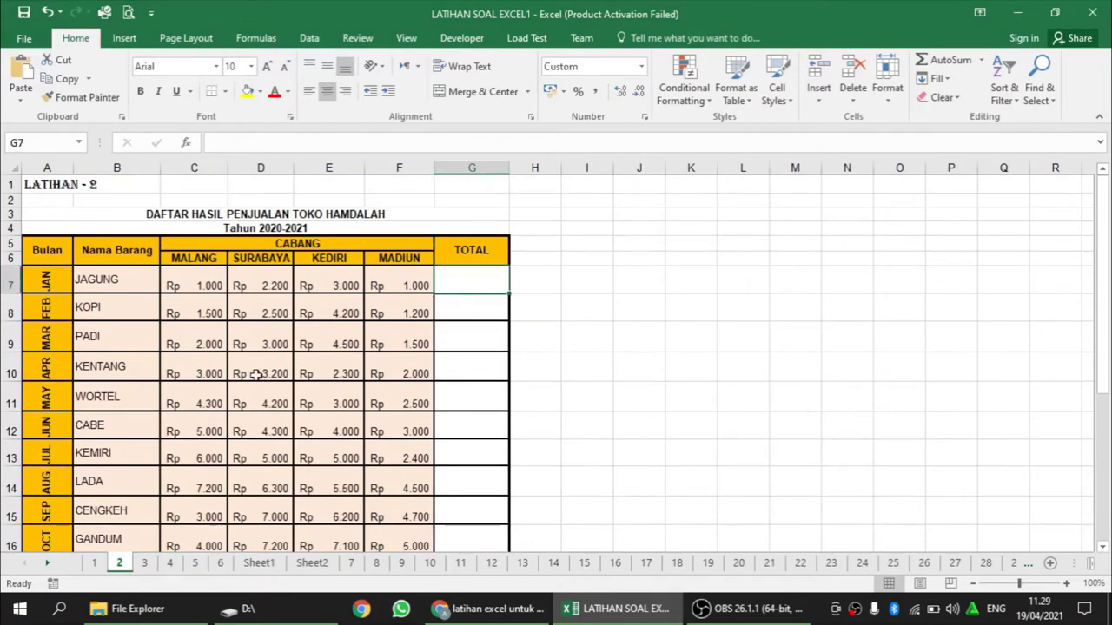
scroll(255, 374, "down", 3)
left_click(211, 443)
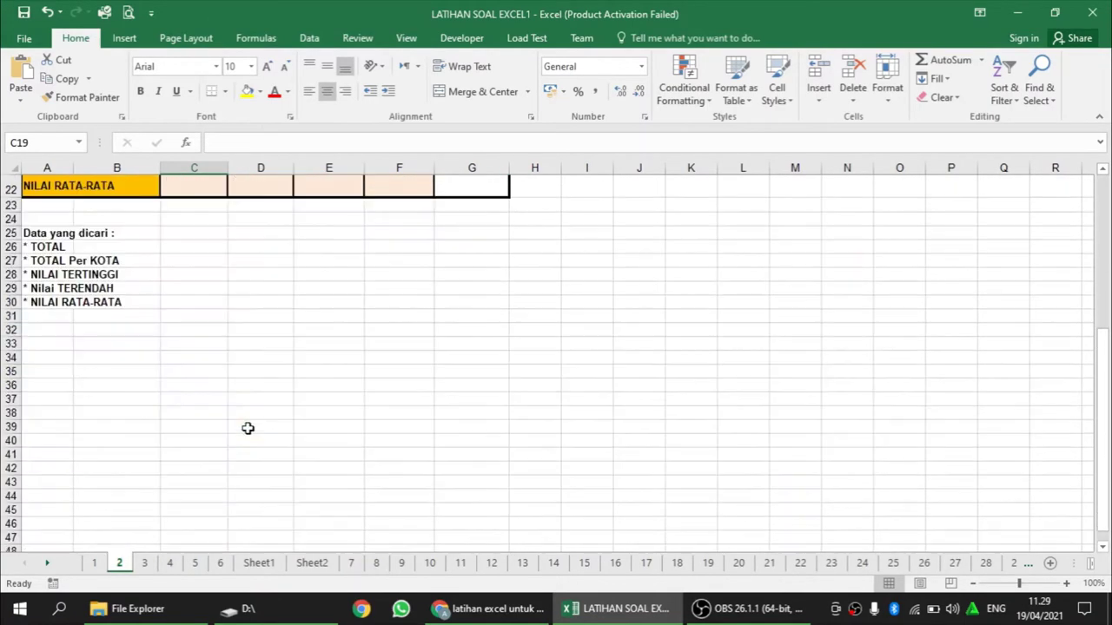
scroll(246, 425, "down", 4)
scroll(246, 425, "up", 3)
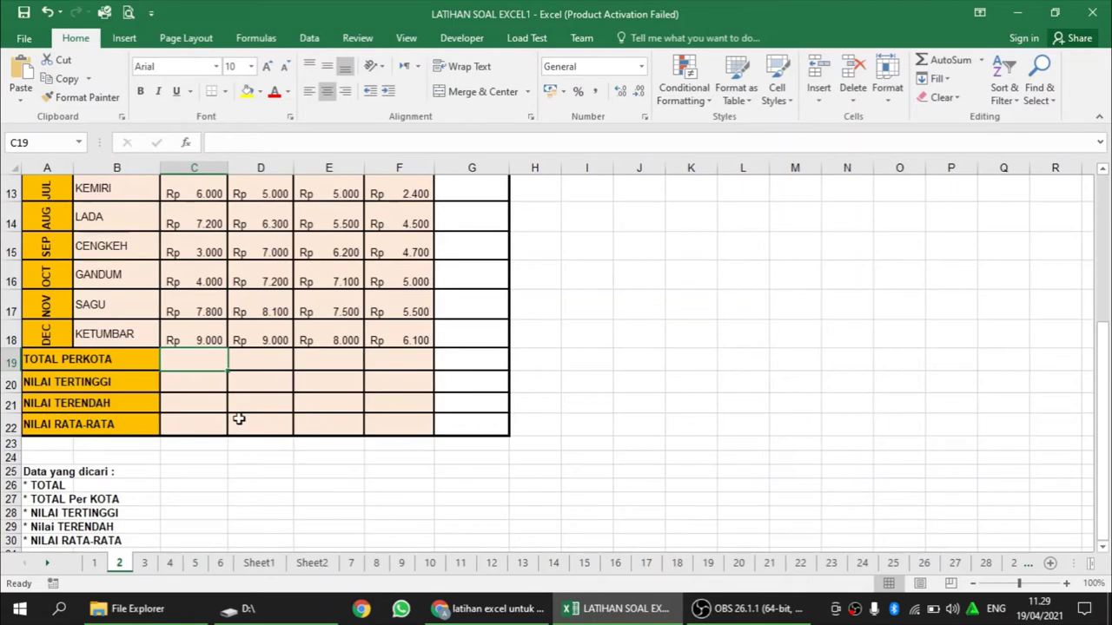
left_click(198, 384)
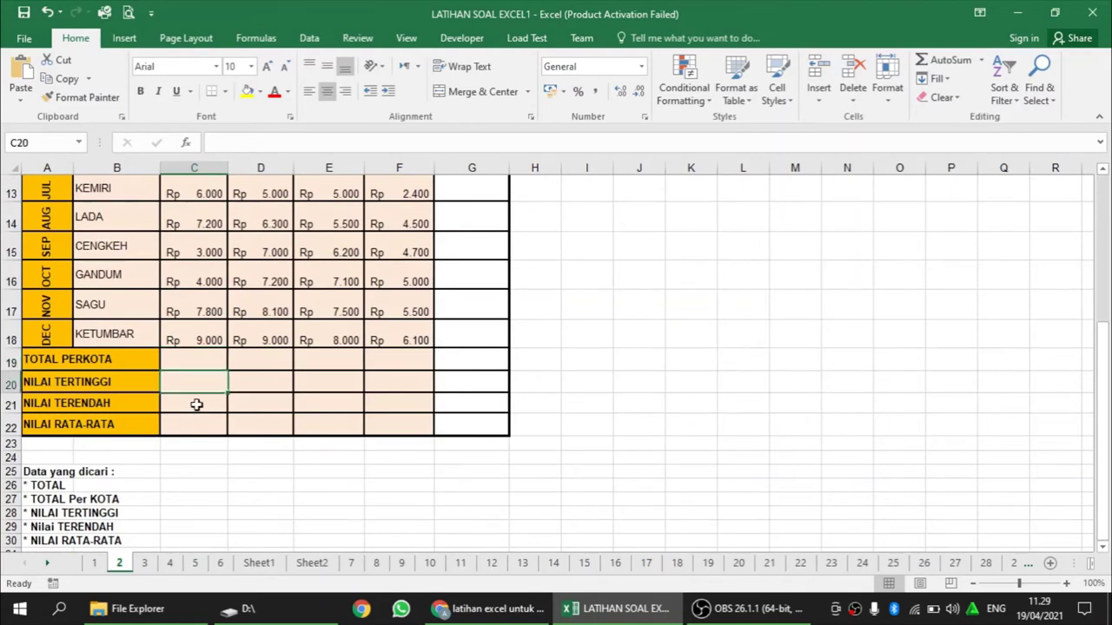
left_click(196, 403)
left_click(198, 430)
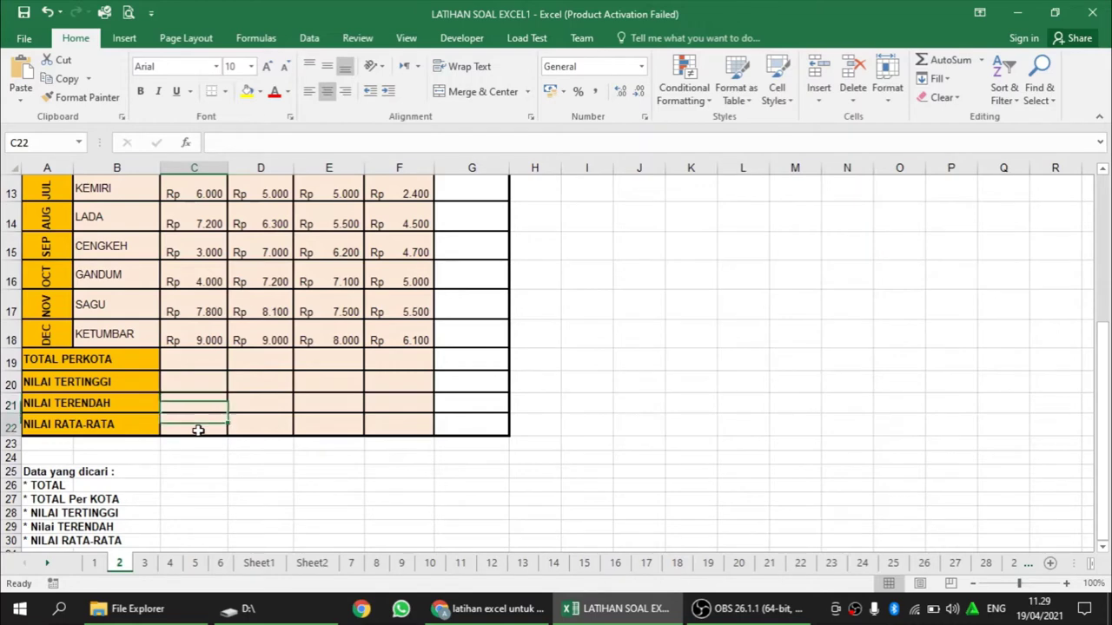
scroll(672, 344, "up", 4)
left_click(672, 344)
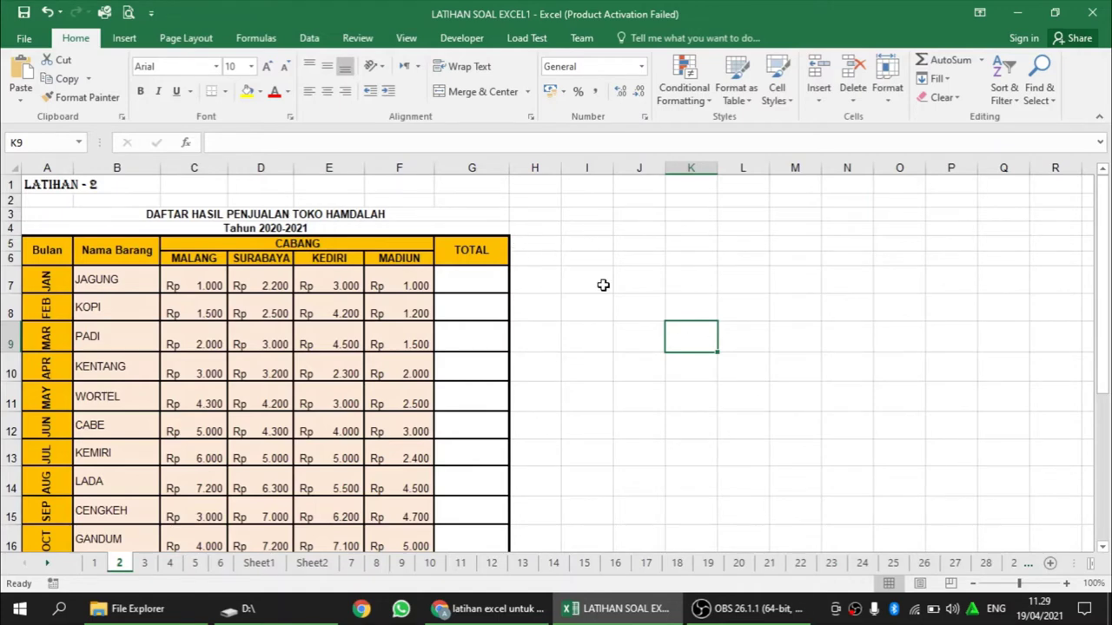
Enter =C7+D7+E7+F7 in JAGUNG's TOTAL cell G7, giving Rp 7.200.
left_click(488, 281)
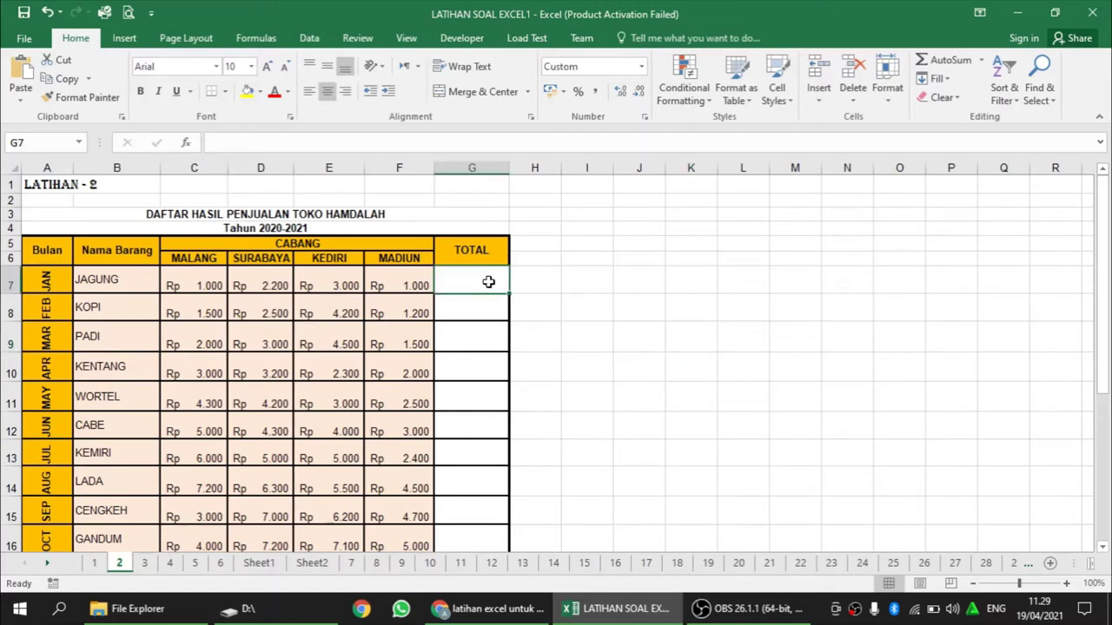
type("=")
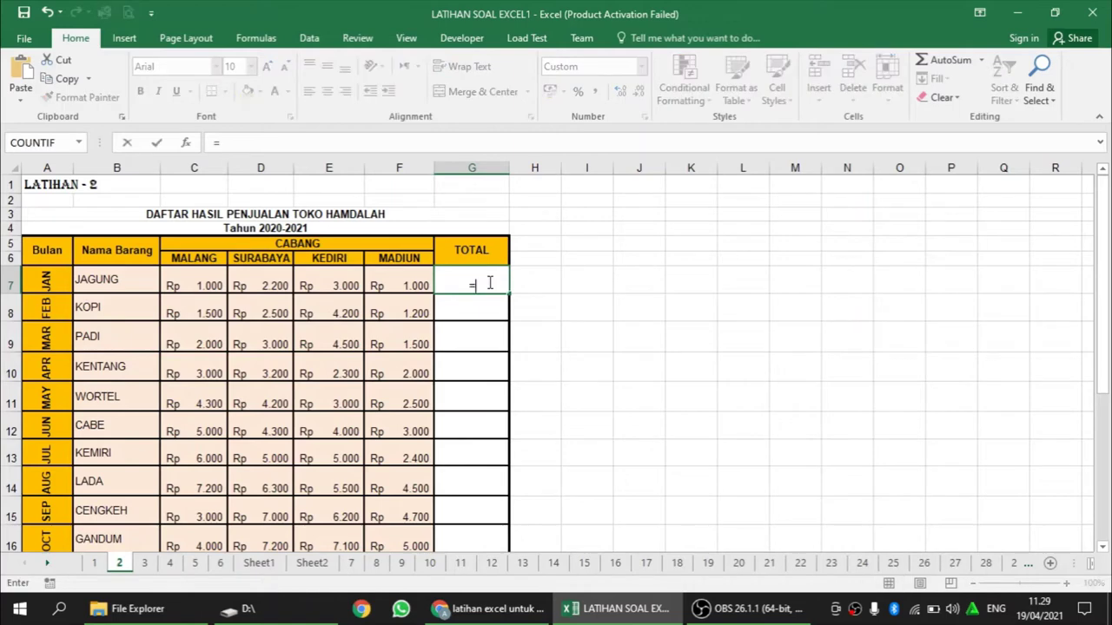
left_click(201, 283)
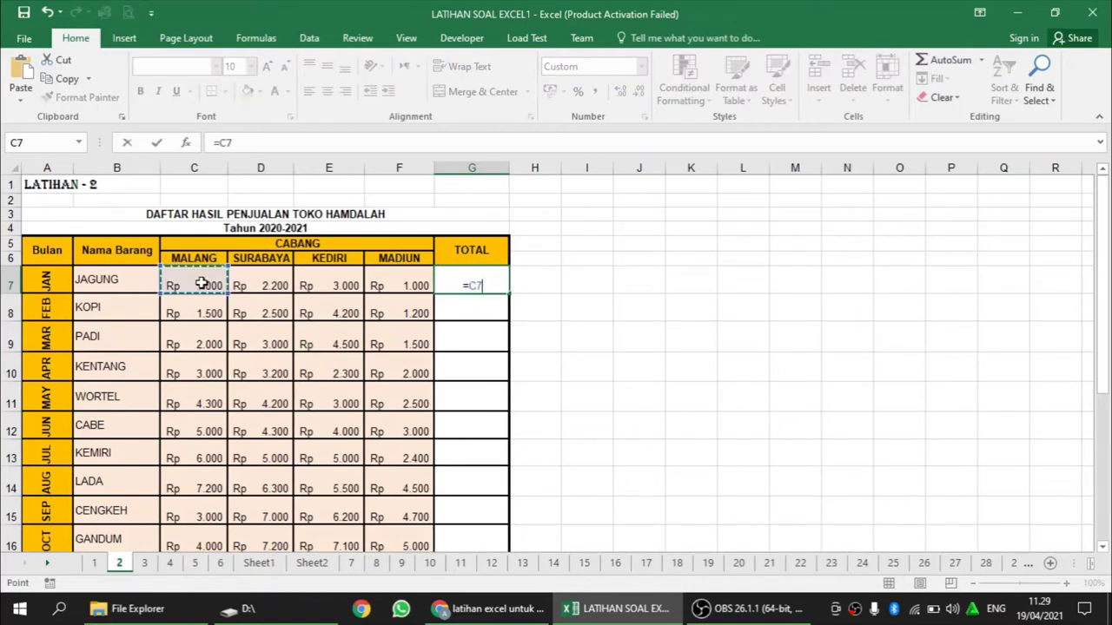
type("+")
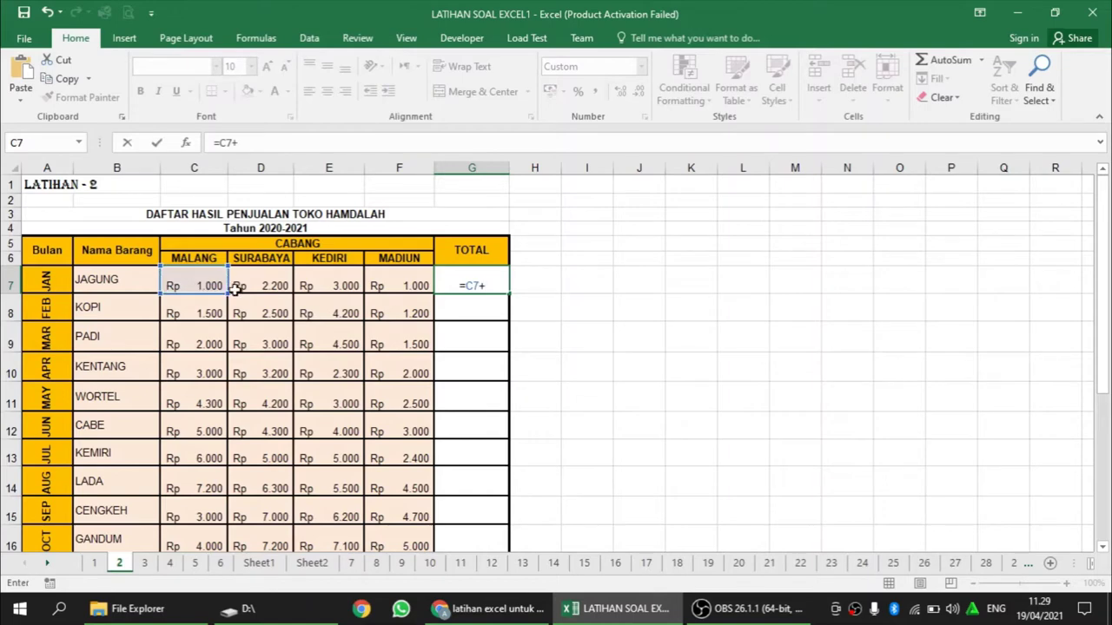
left_click(267, 280)
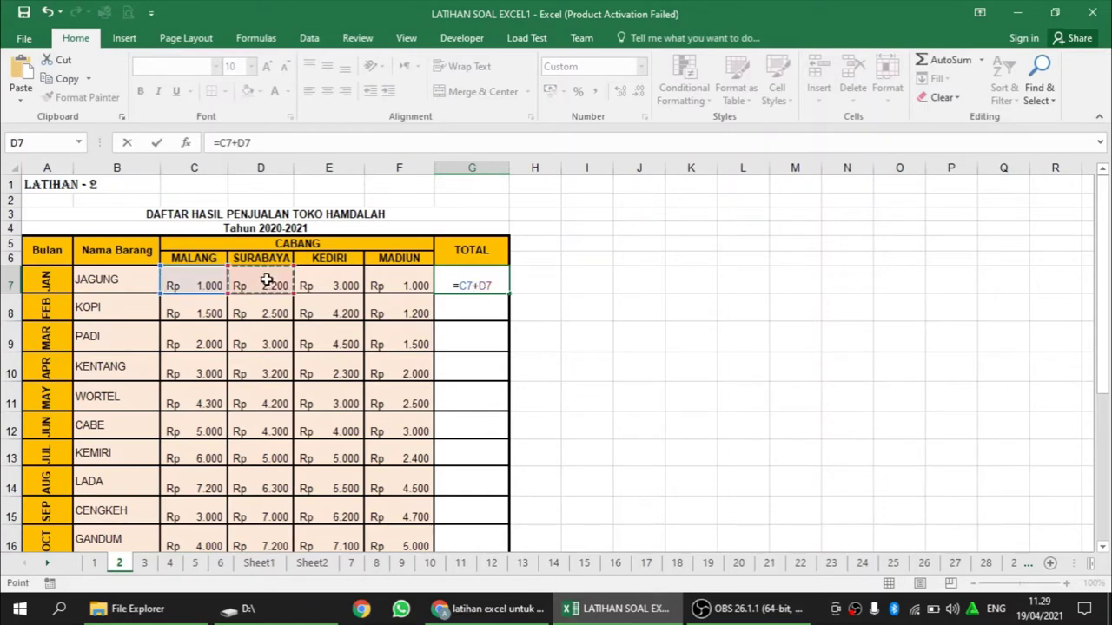
type("+")
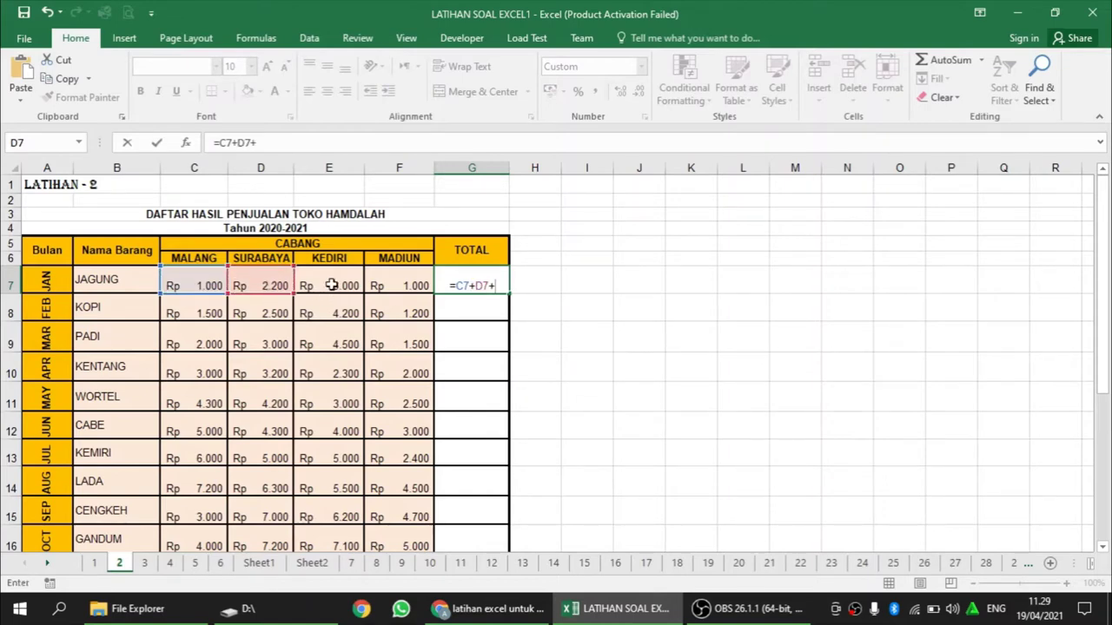
left_click(331, 285)
type("+")
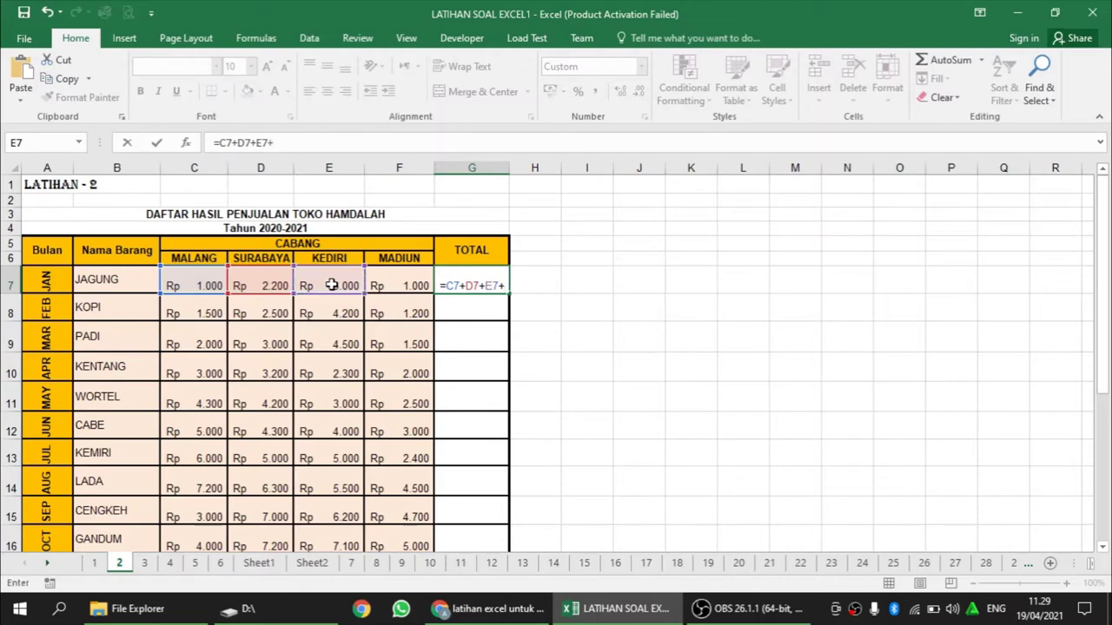
left_click(404, 283)
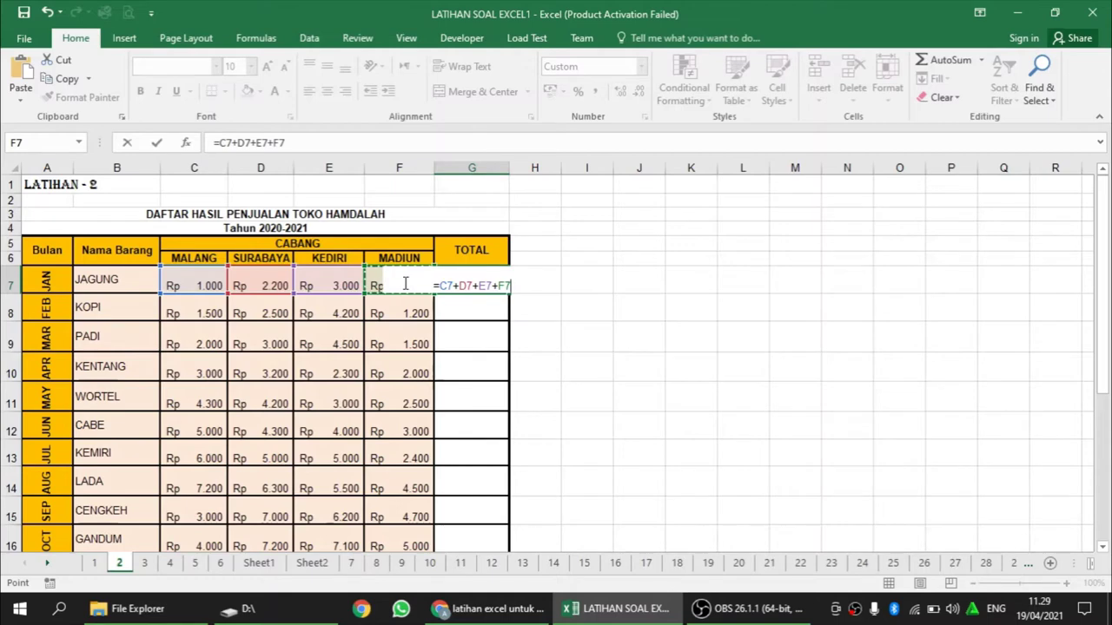
key("Return")
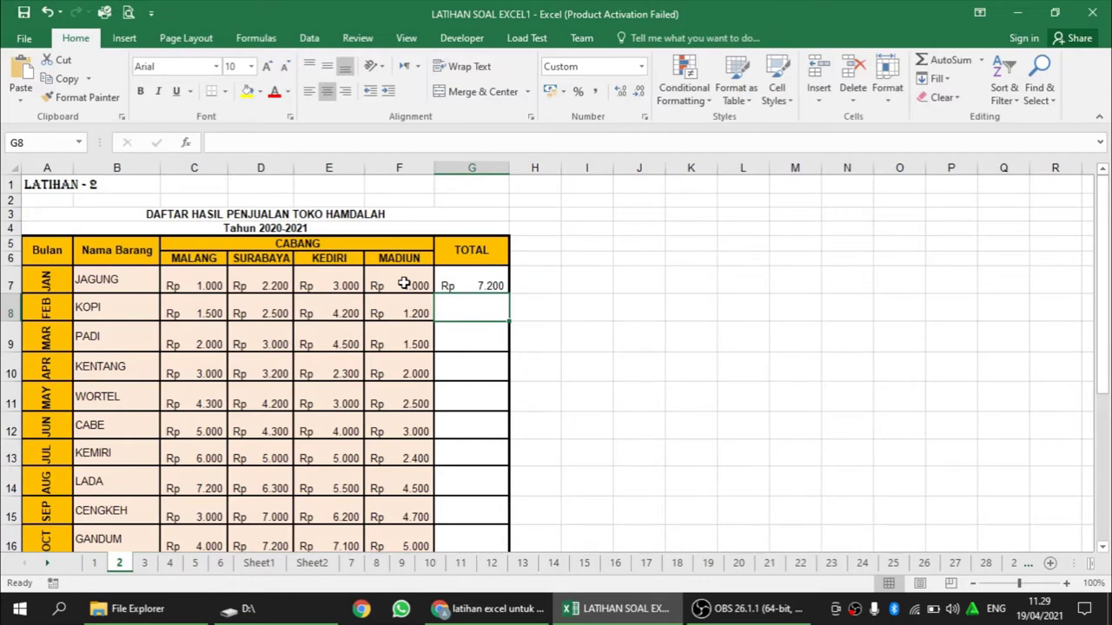
left_click(466, 282)
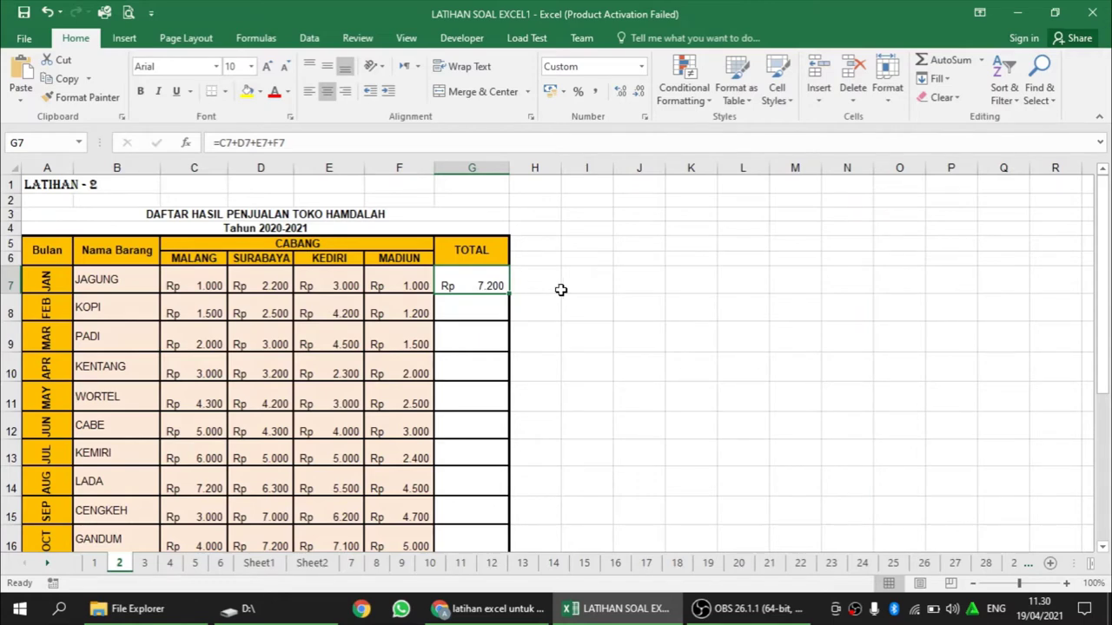
Replace JAGUNG's total in G7 with =SUM(C7:F7), still showing Rp 7.200.
type("=")
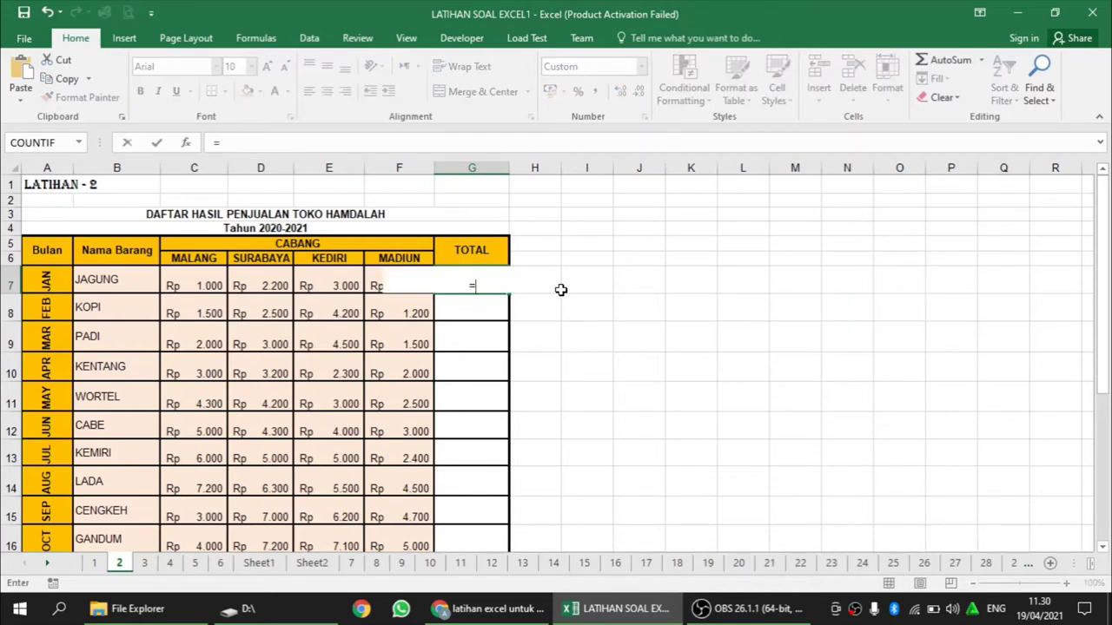
type("SUM")
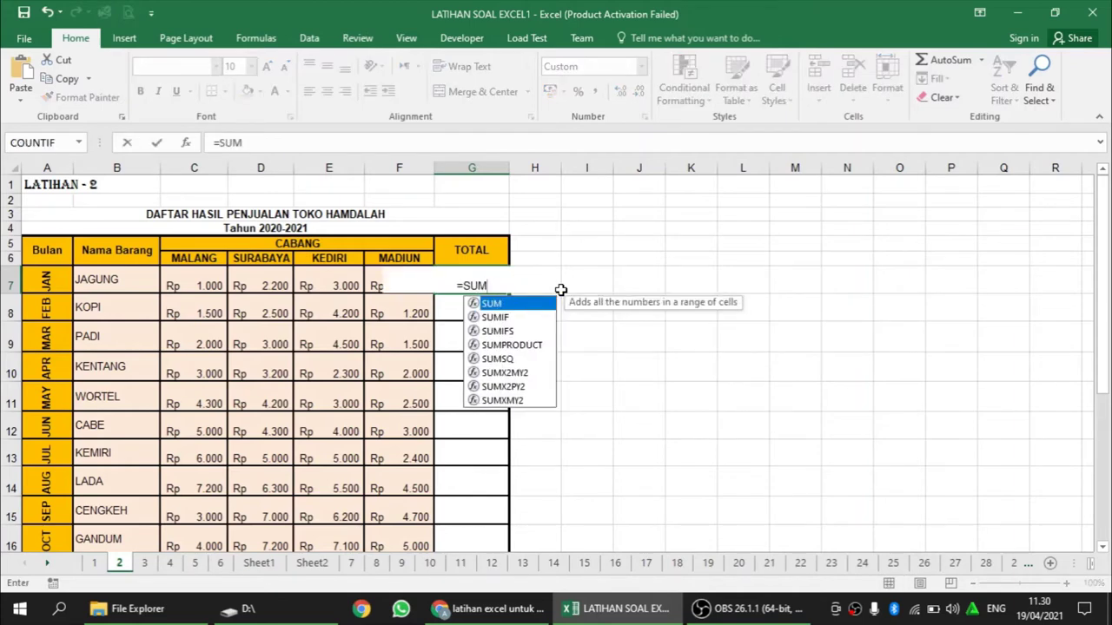
type("(")
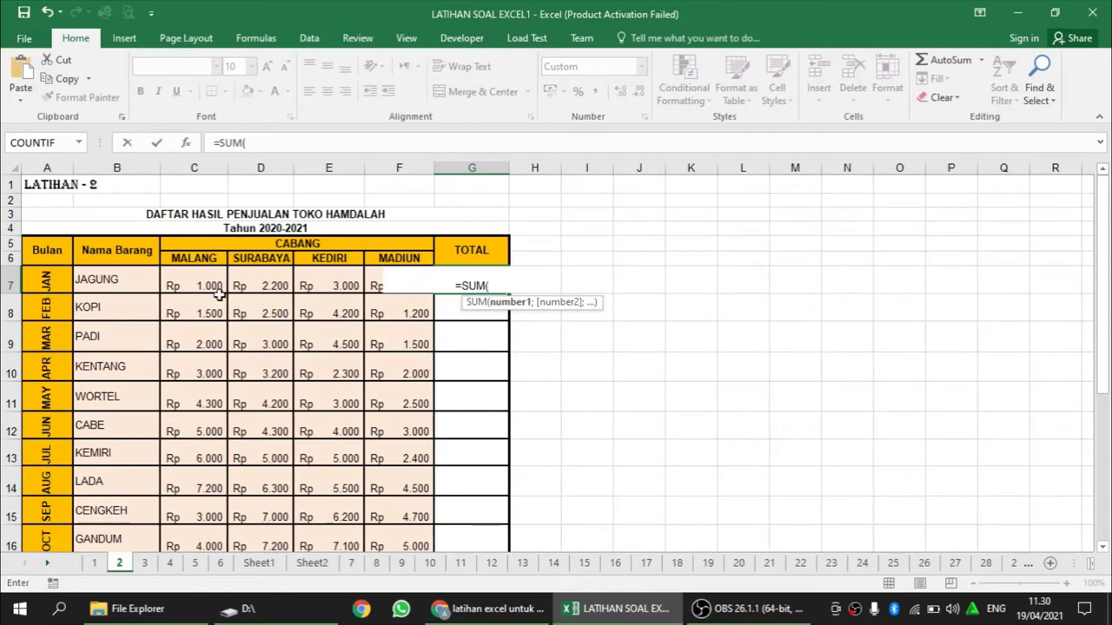
left_click(208, 282)
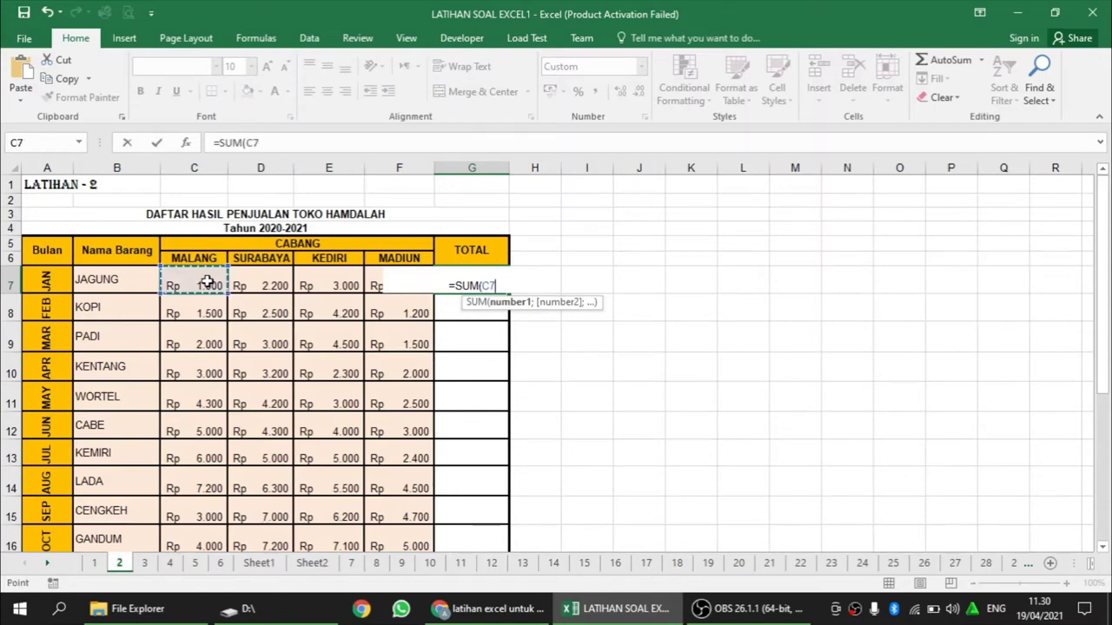
left_click_drag(207, 281, 238, 279)
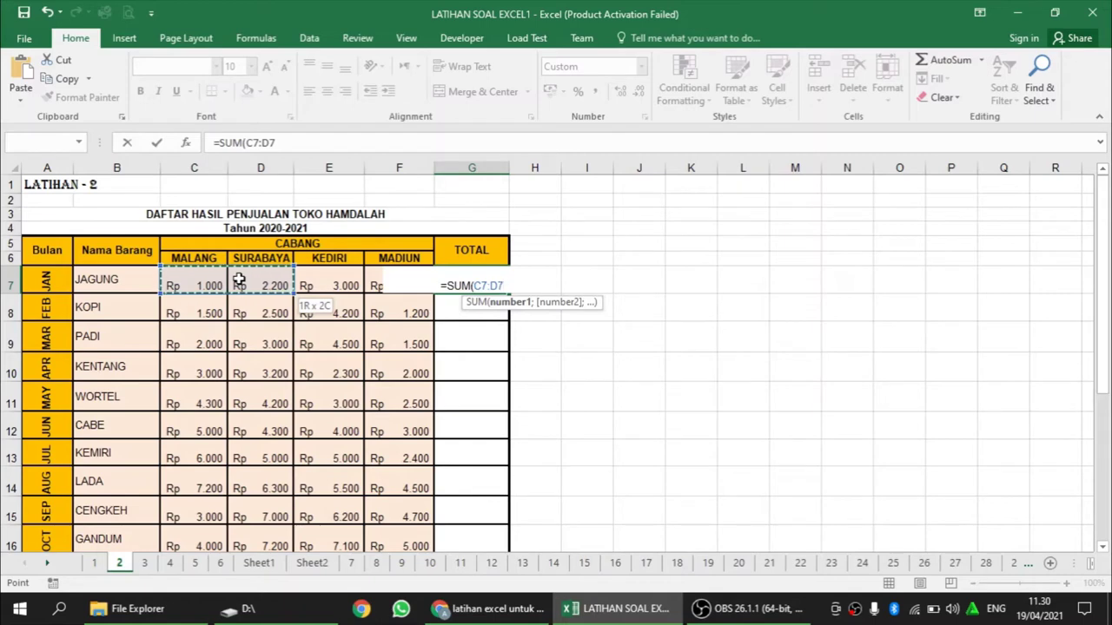
left_click_drag(248, 280, 375, 283)
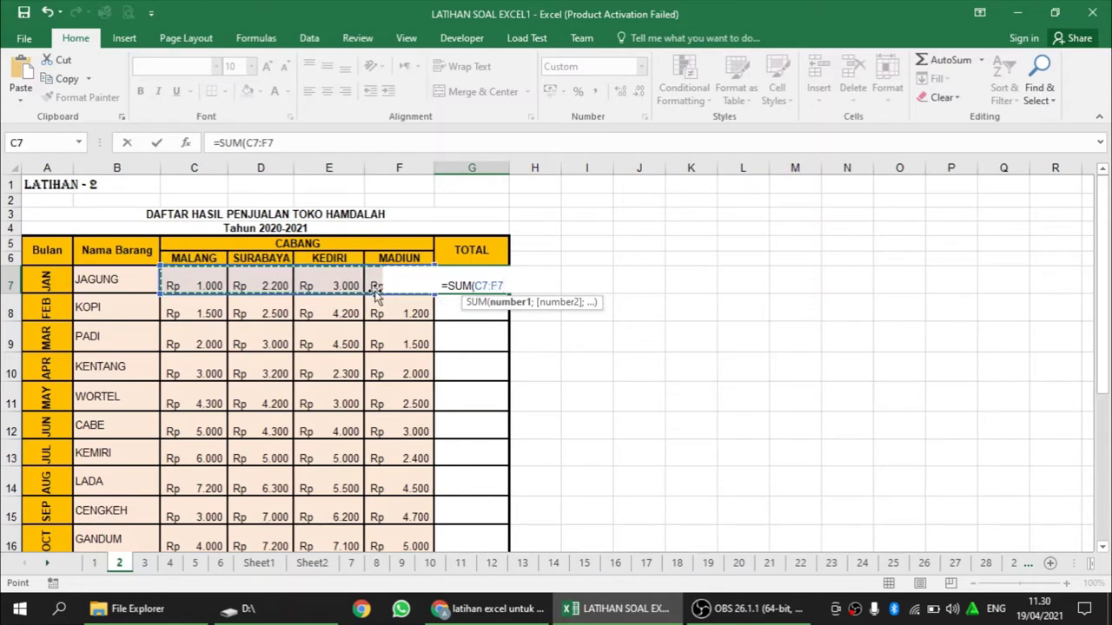
type(")")
key("Return")
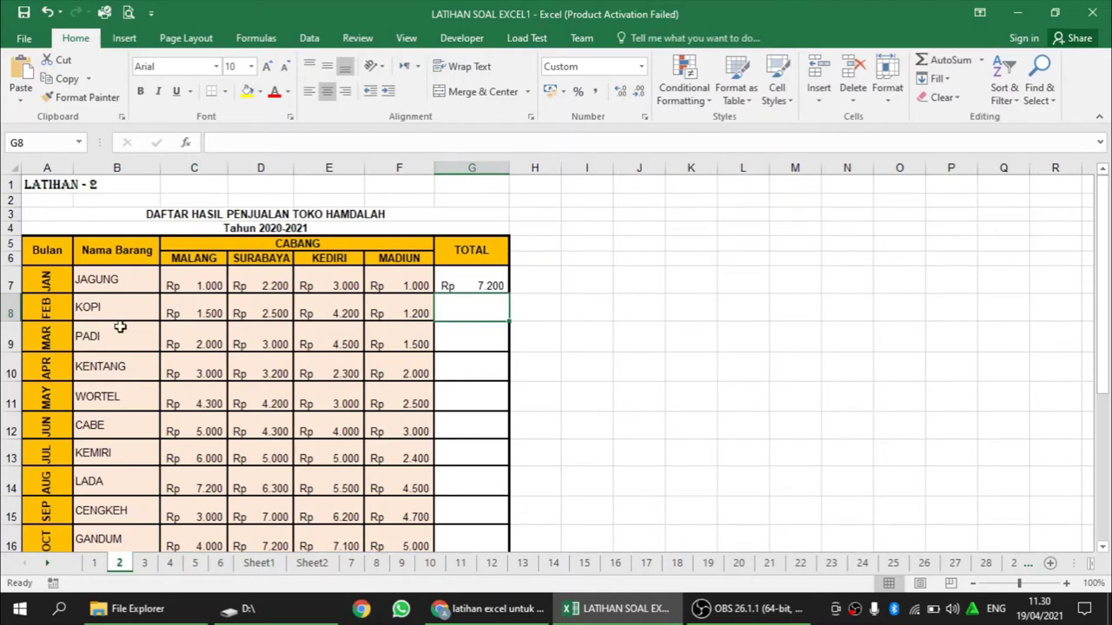
left_click(467, 286)
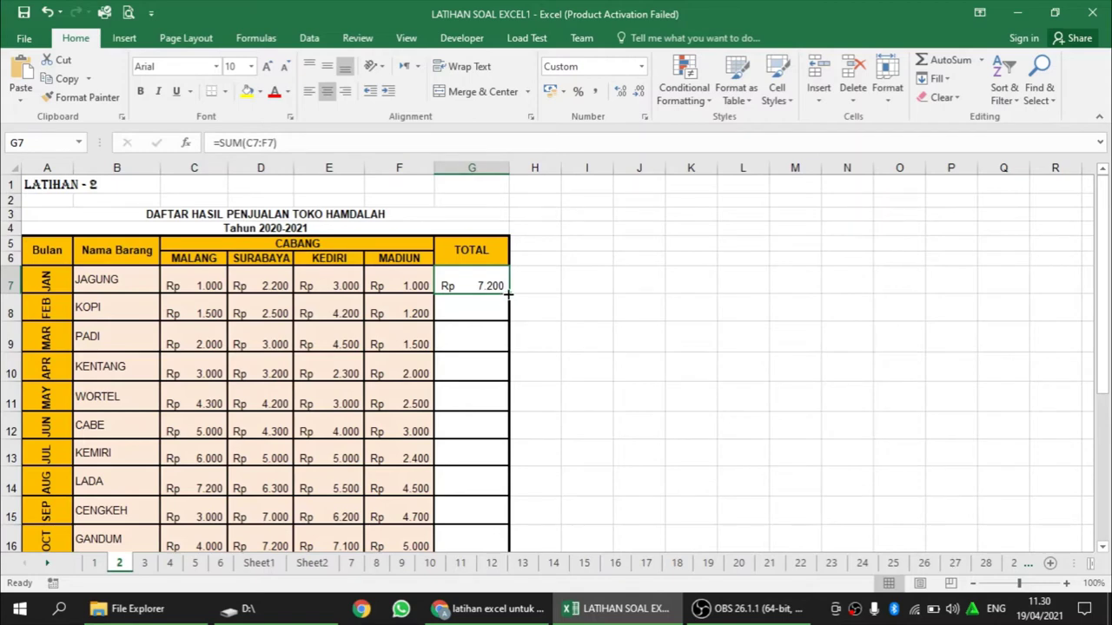
Copy G7's SUM formula down to G18, ending with KETUMBAR at Rp 32.100.
left_click_drag(508, 295, 508, 295)
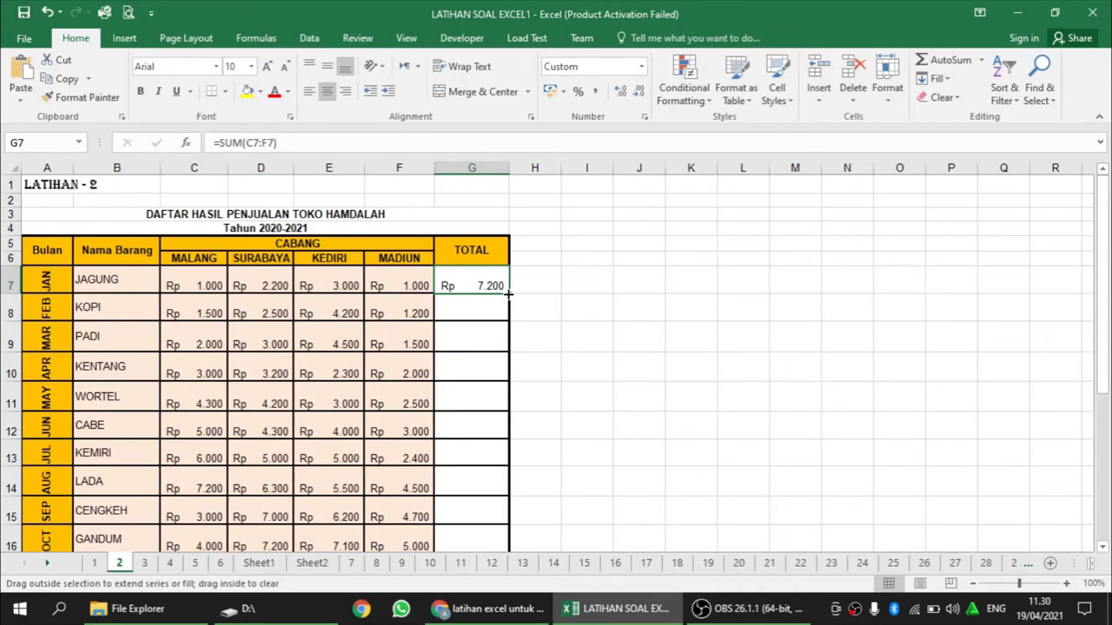
mouse_move(508, 296)
left_mouse_down()
mouse_move(518, 556)
mouse_move(503, 467)
left_mouse_up()
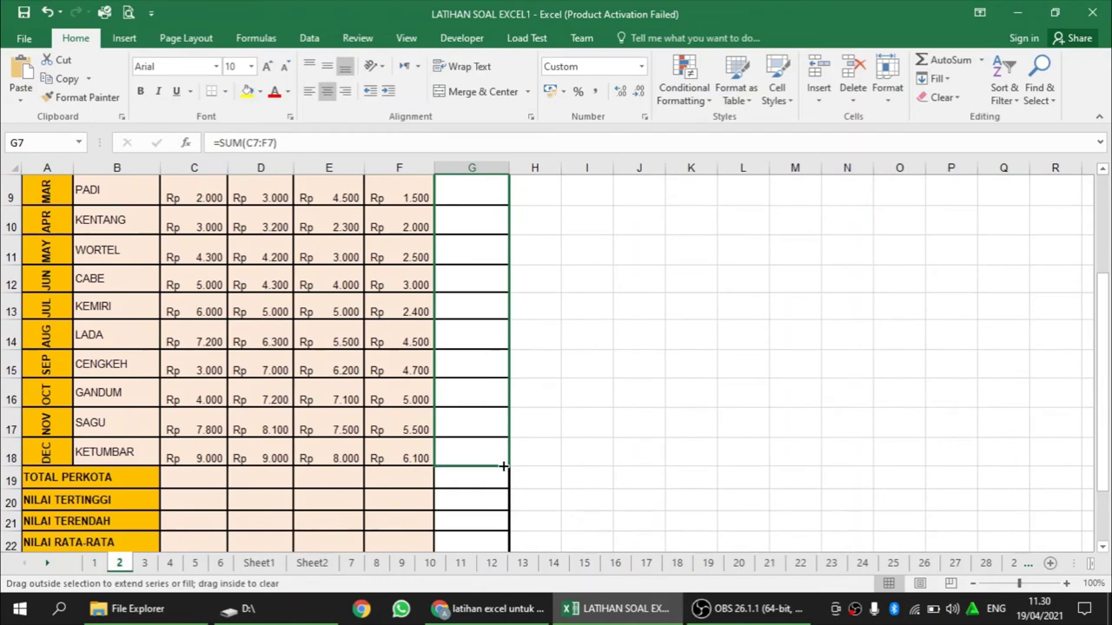
left_click_drag(503, 467, 502, 465)
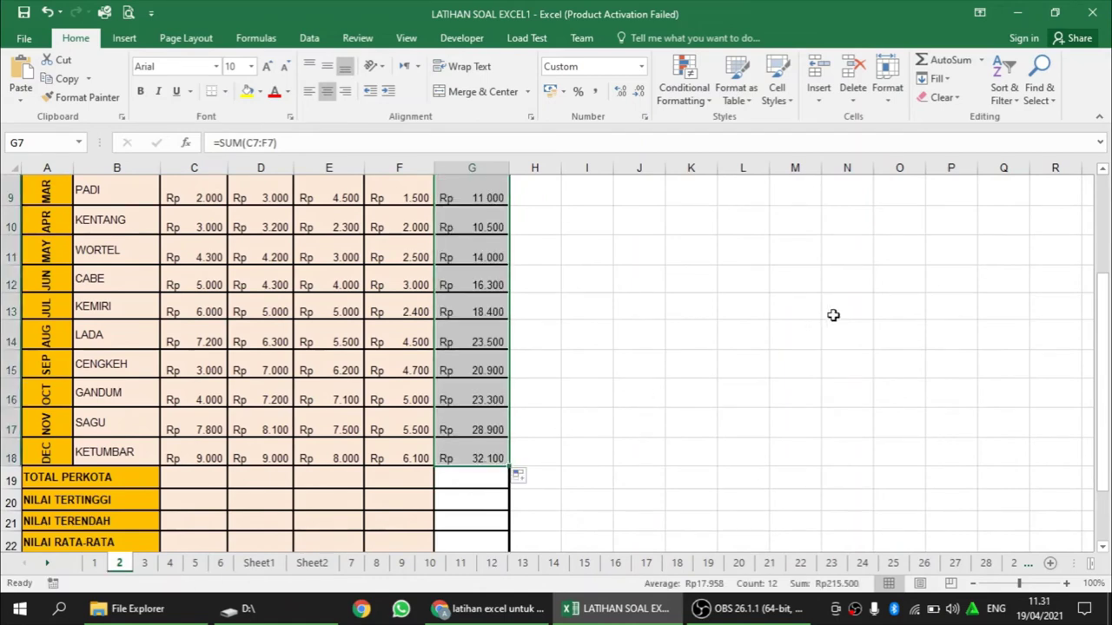
scroll(740, 289, "up", 3)
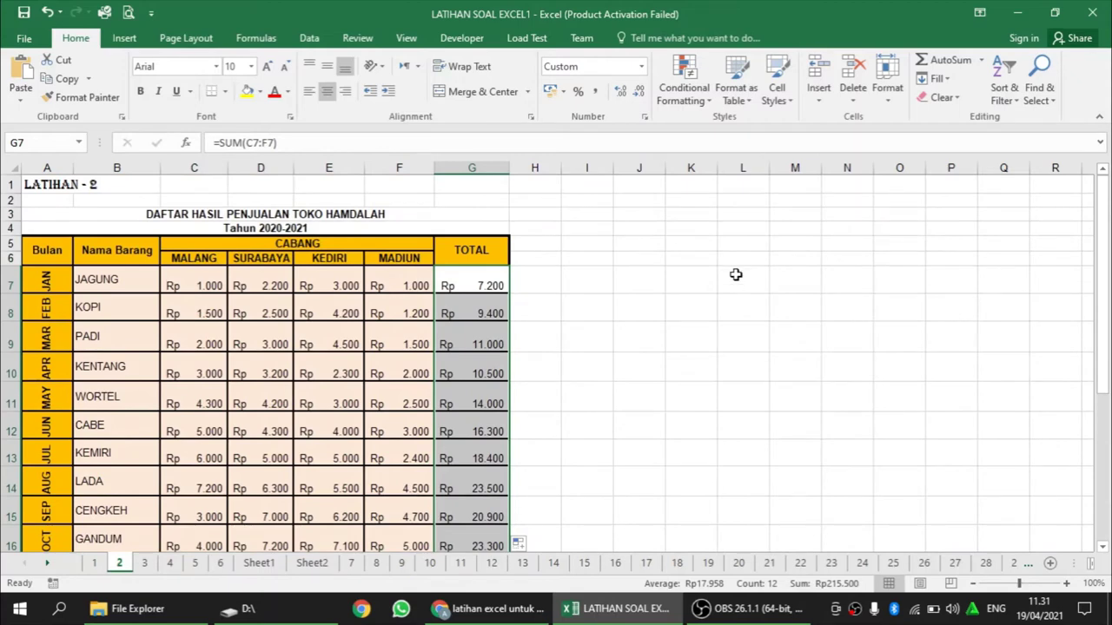
scroll(734, 265, "down", 3)
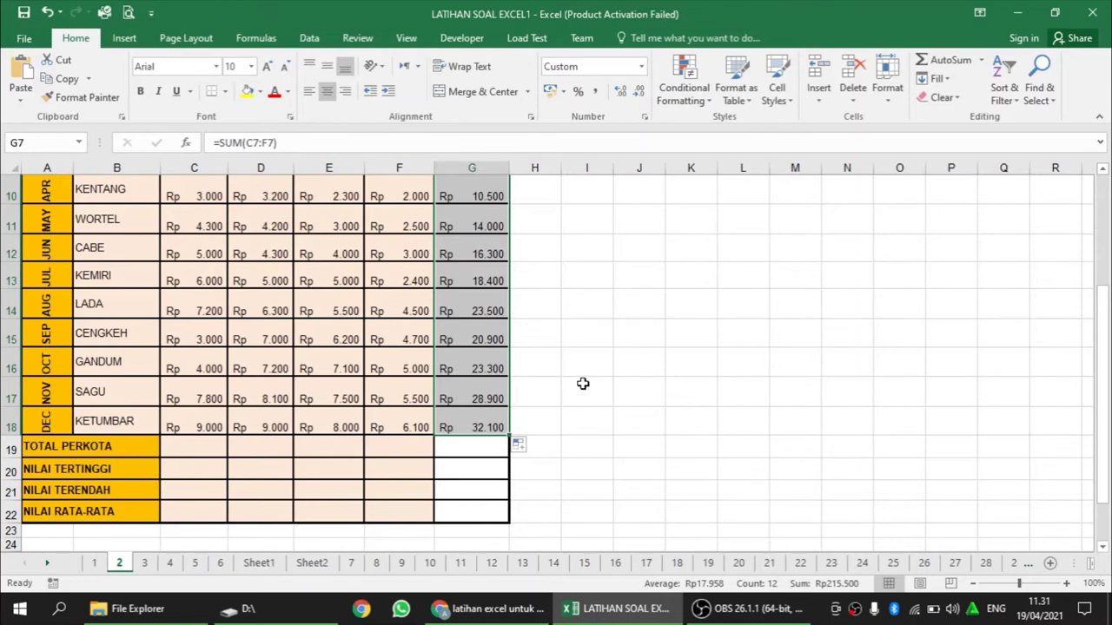
AutoSum MALANG's column into C19 as =SUM(C7:C18), giving Rp 53.800.
left_click(188, 444)
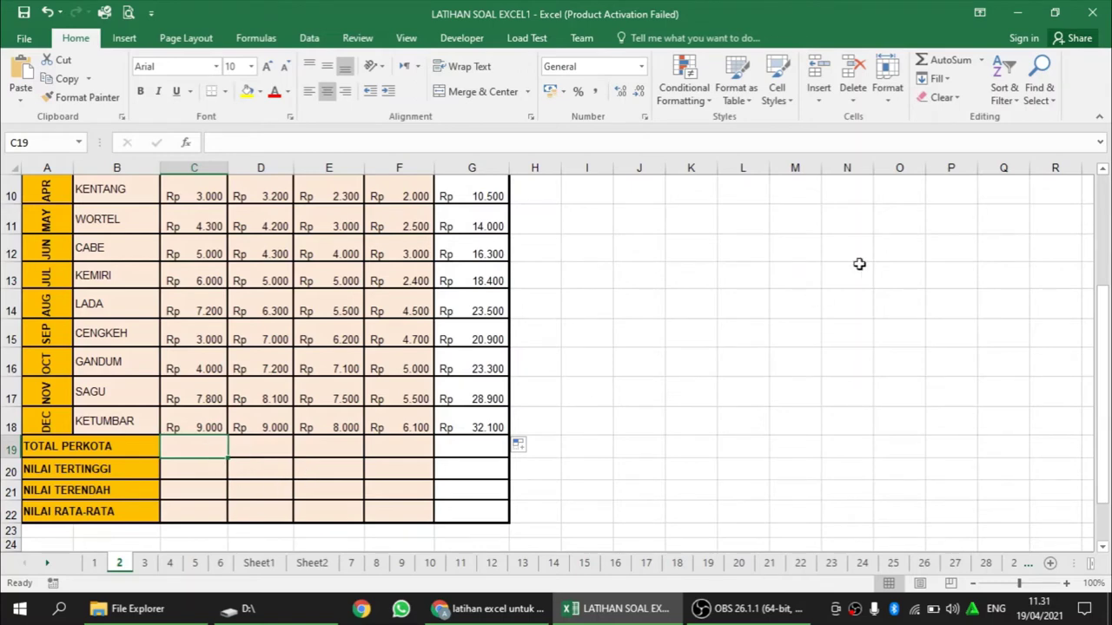
left_click(945, 59)
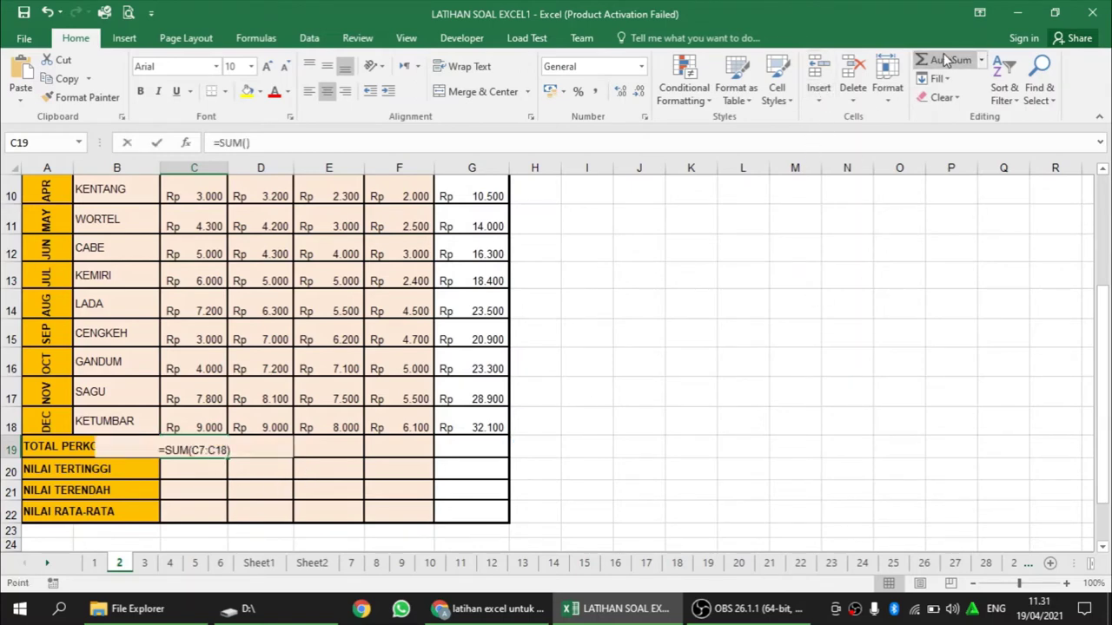
scroll(620, 220, "up", 3)
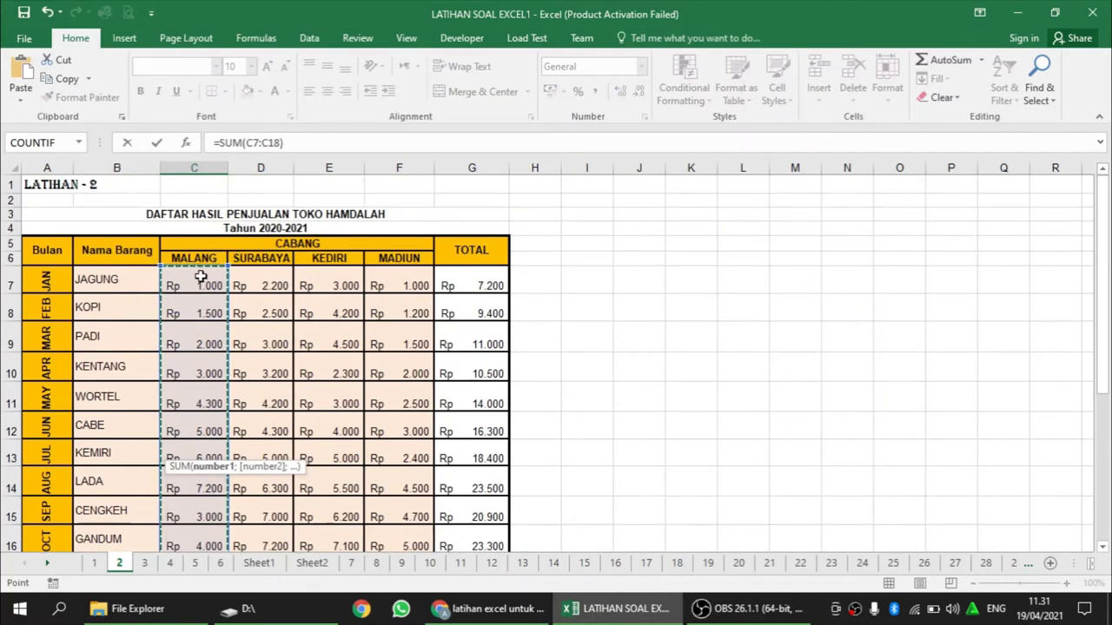
scroll(199, 278, "down", 3)
scroll(197, 337, "down", 1)
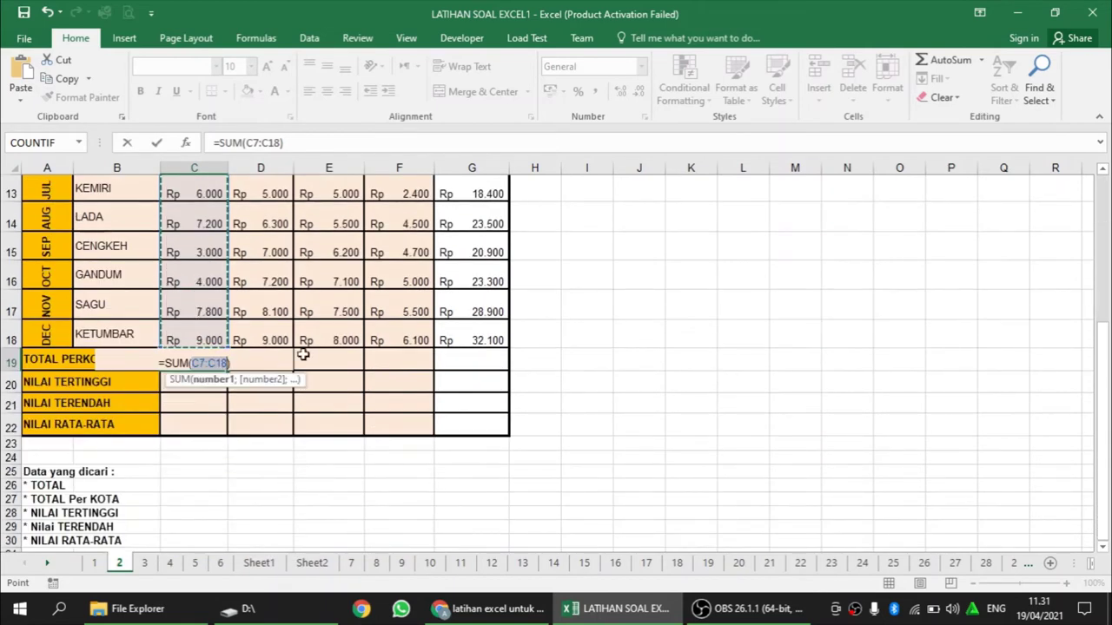
key("Return")
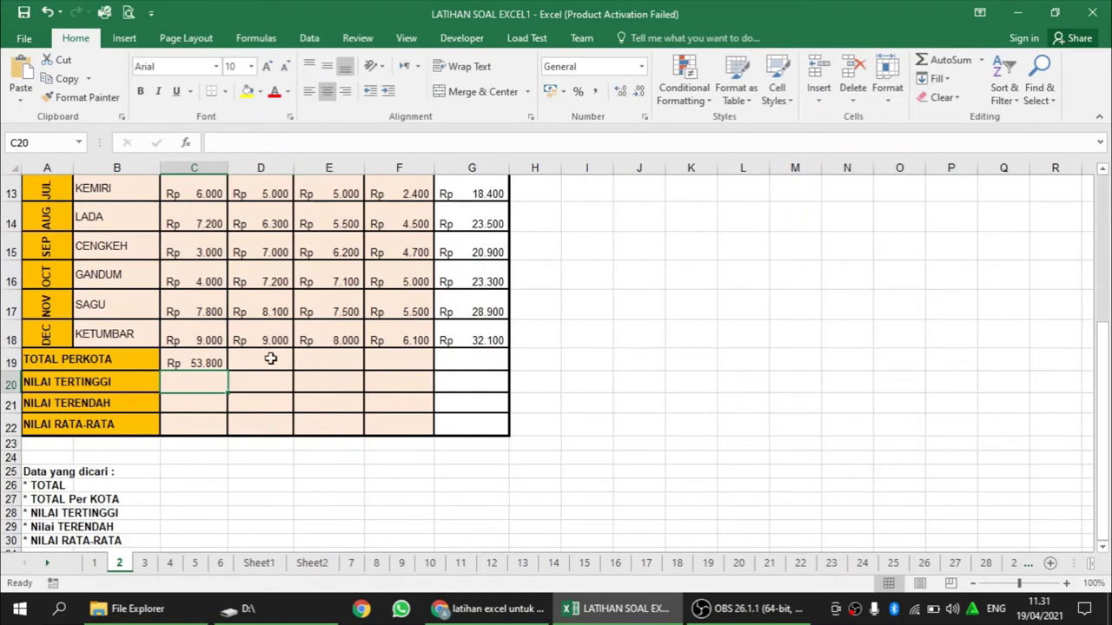
scroll(285, 354, "up", 1)
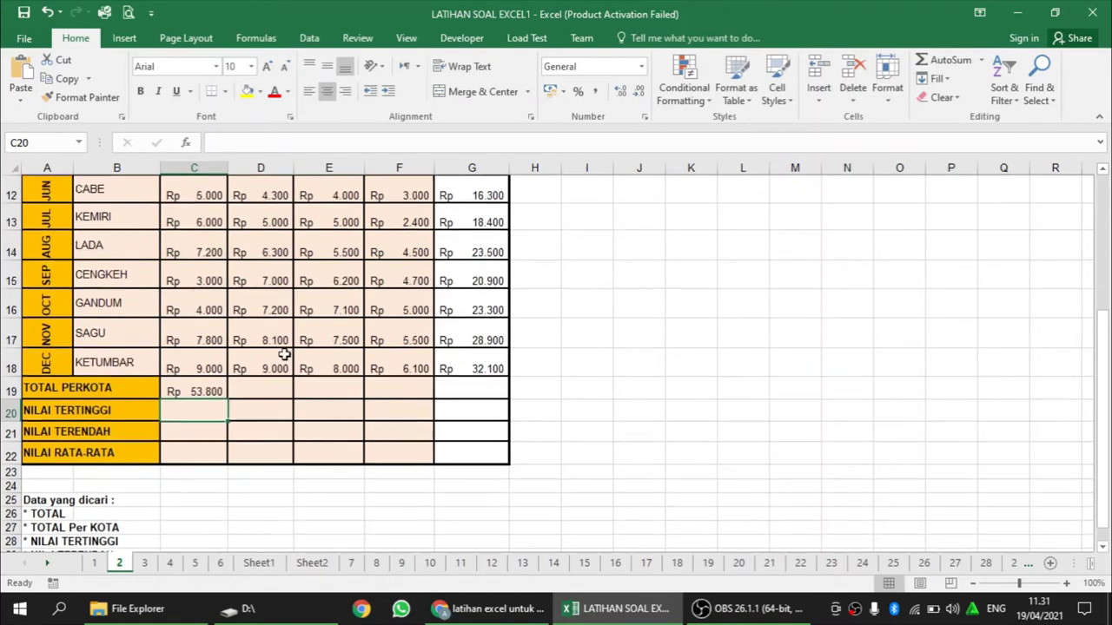
scroll(284, 354, "up", 4)
scroll(284, 351, "down", 3)
scroll(284, 351, "up", 3)
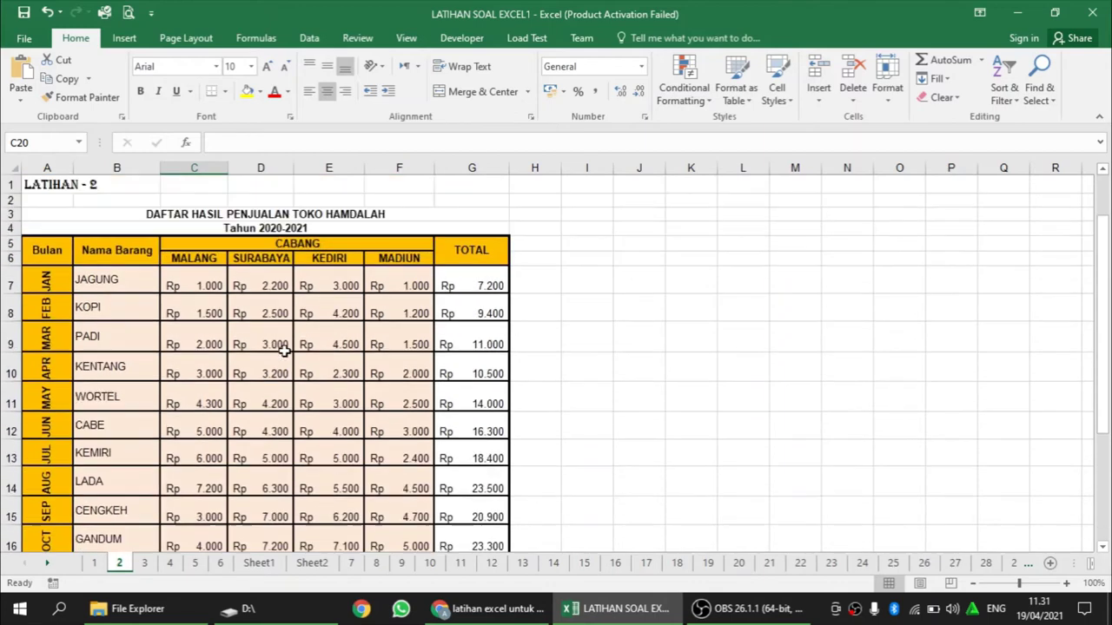
scroll(285, 348, "down", 2)
scroll(269, 357, "down", 2)
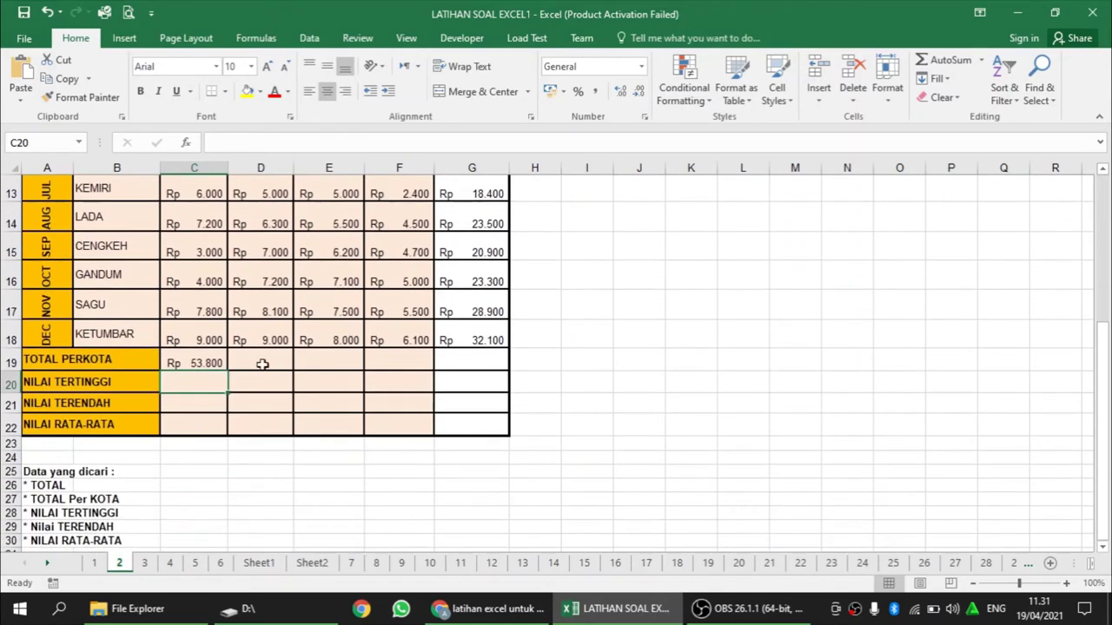
Fill the column total across to F19: Rp 53.800, 62.000, 60.300, 39.400.
left_click(206, 362)
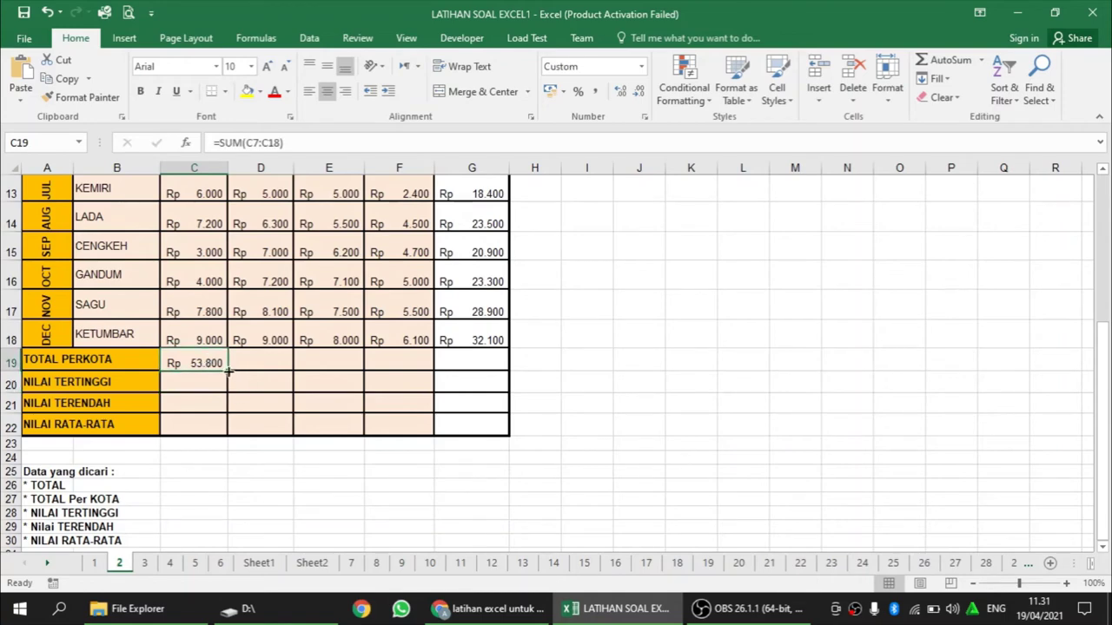
left_click_drag(227, 369, 228, 369)
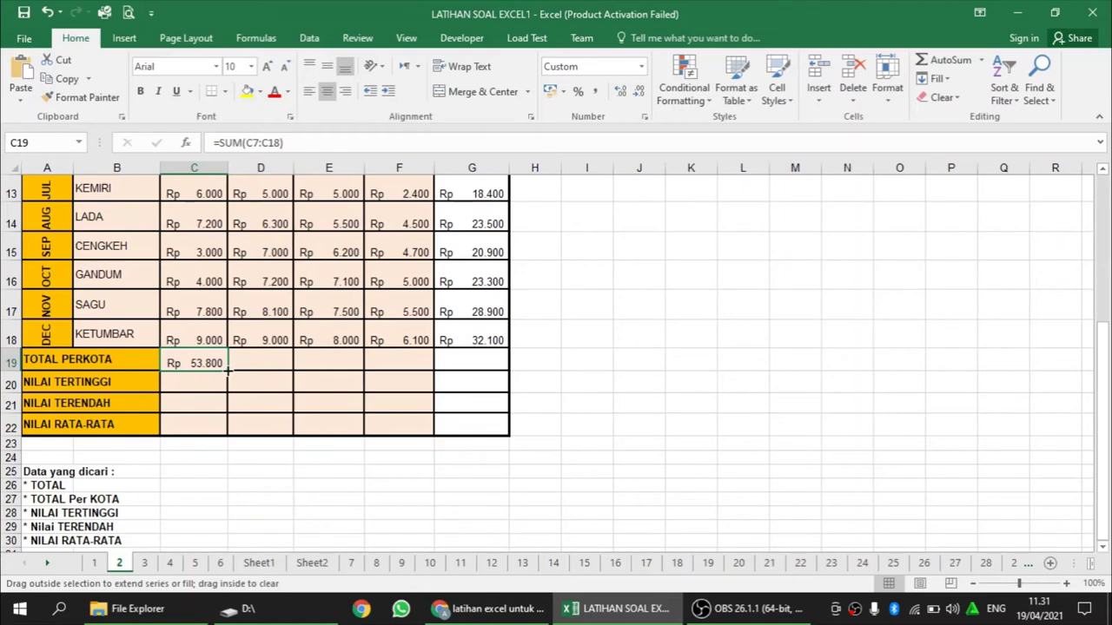
left_click_drag(227, 369, 399, 371)
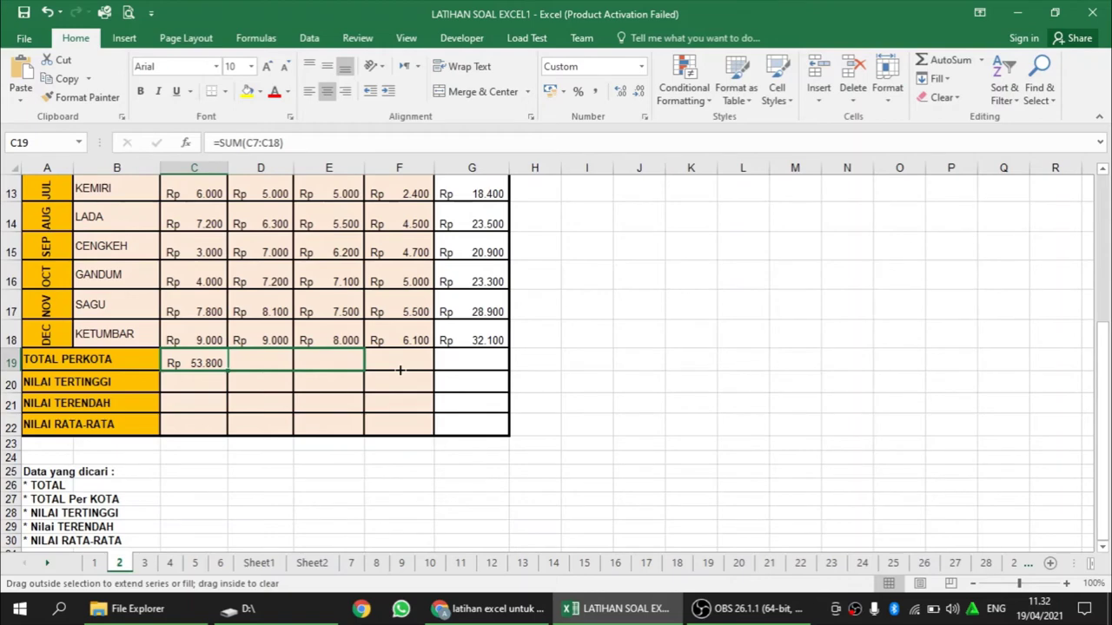
left_click_drag(400, 371, 419, 370)
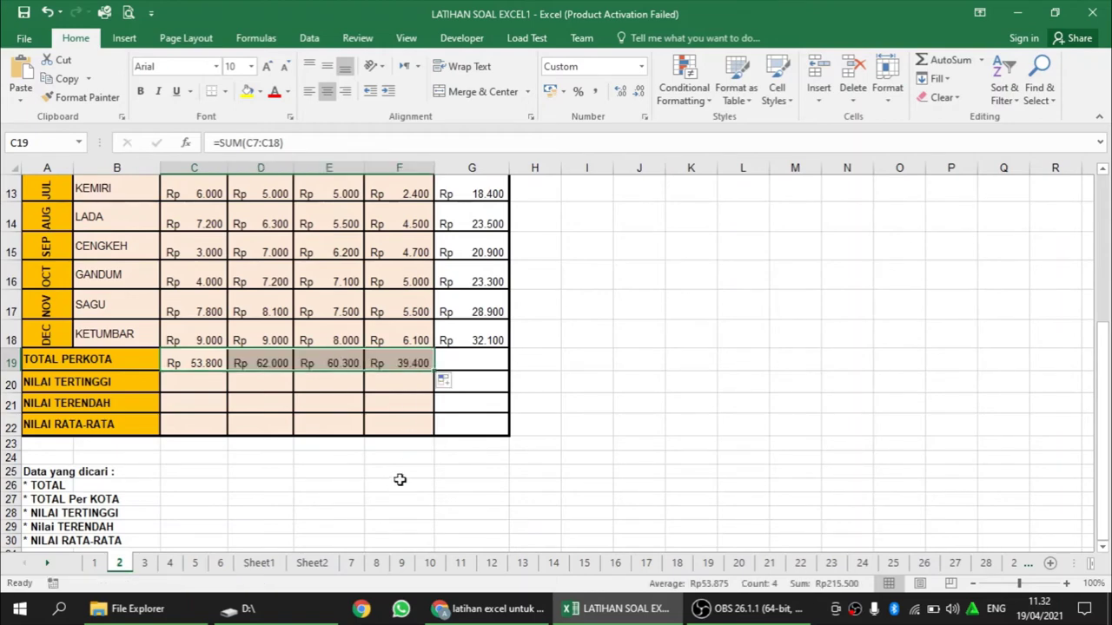
left_click(210, 386)
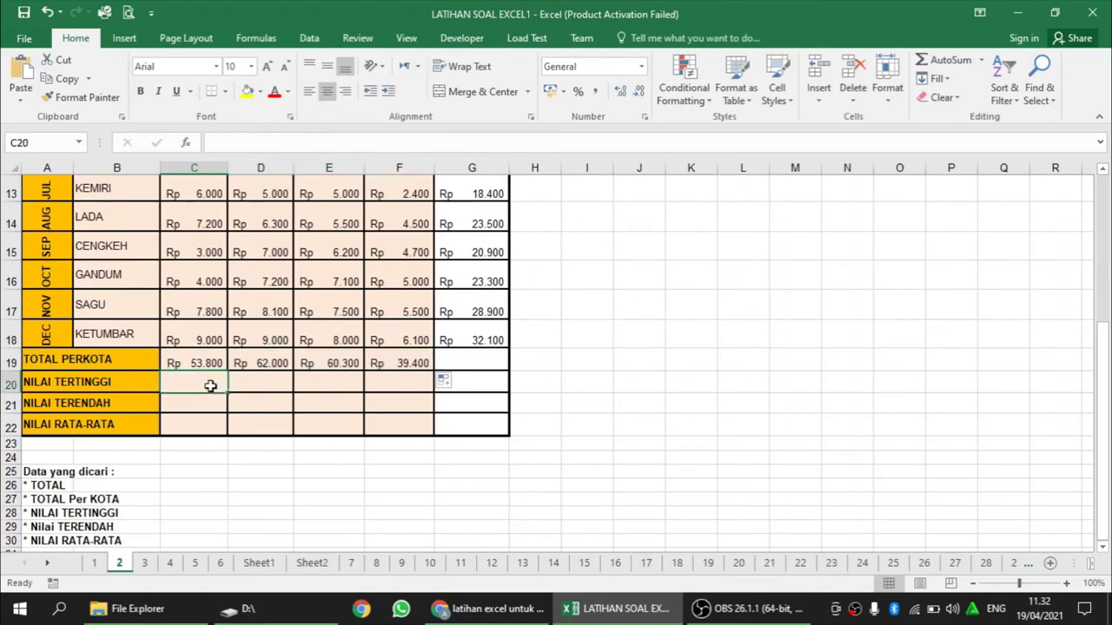
Enter =MAX(C7:C18) in C20 for MALANG's highest monthly sale.
type("=")
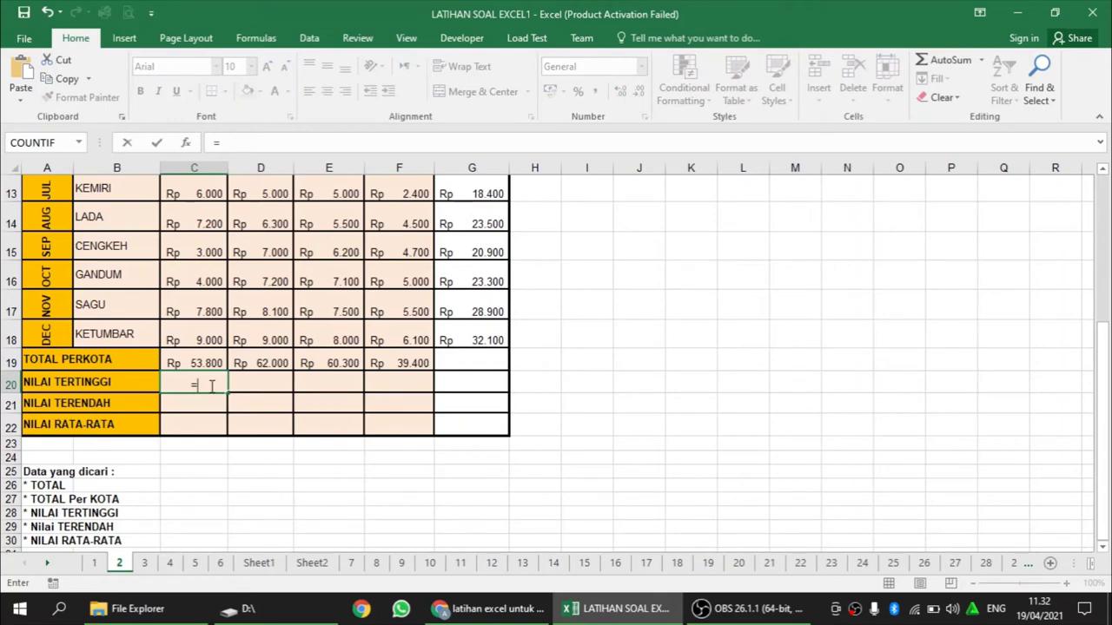
type("MA")
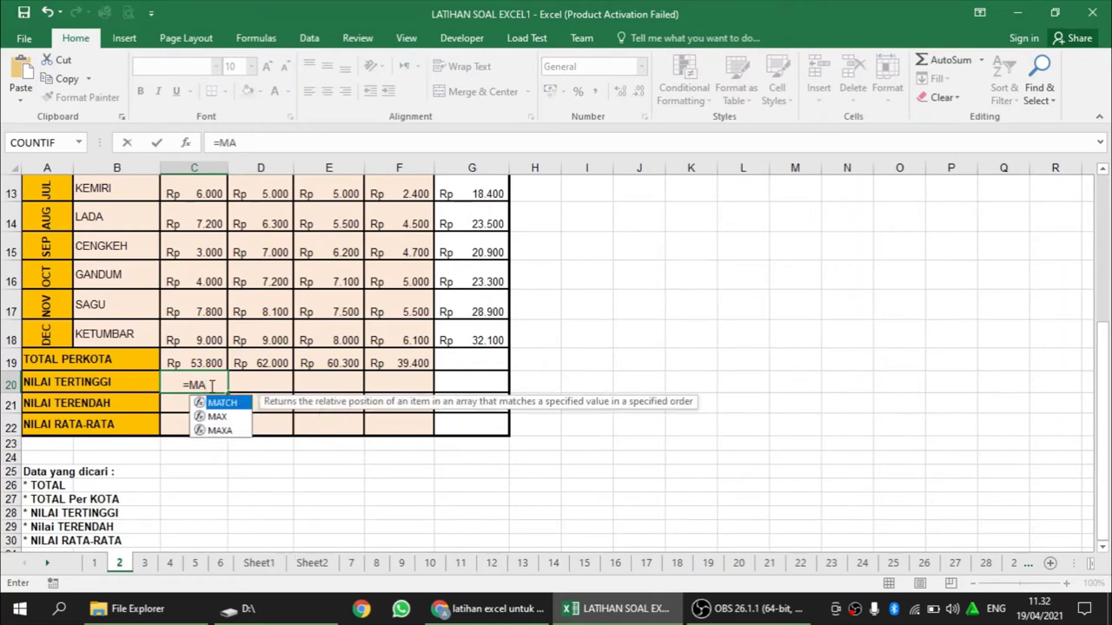
type("X(")
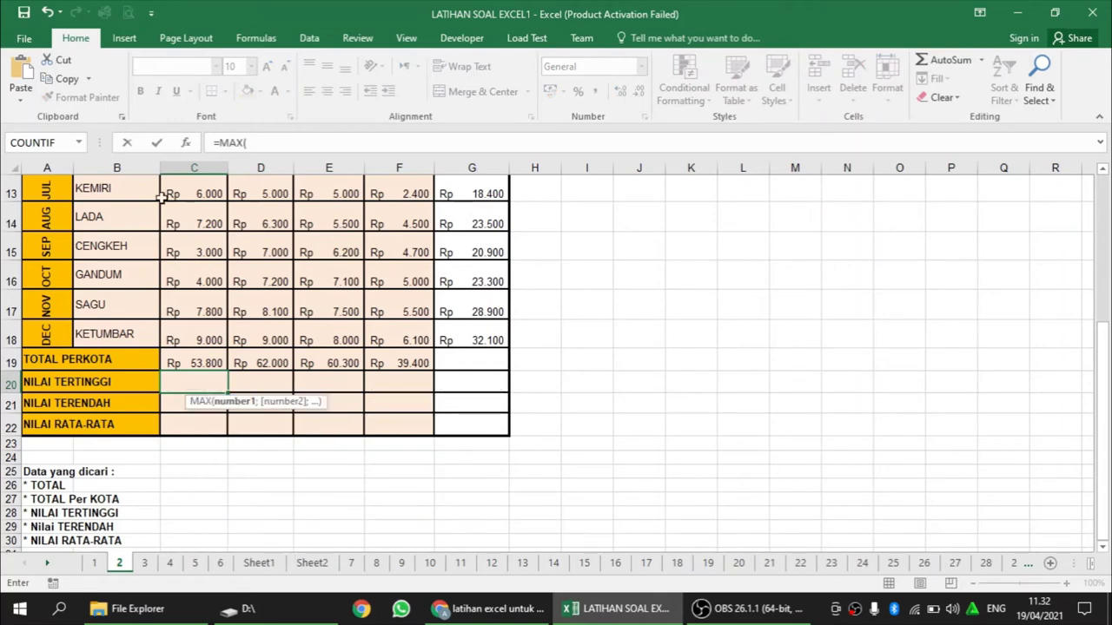
scroll(189, 242, "up", 3)
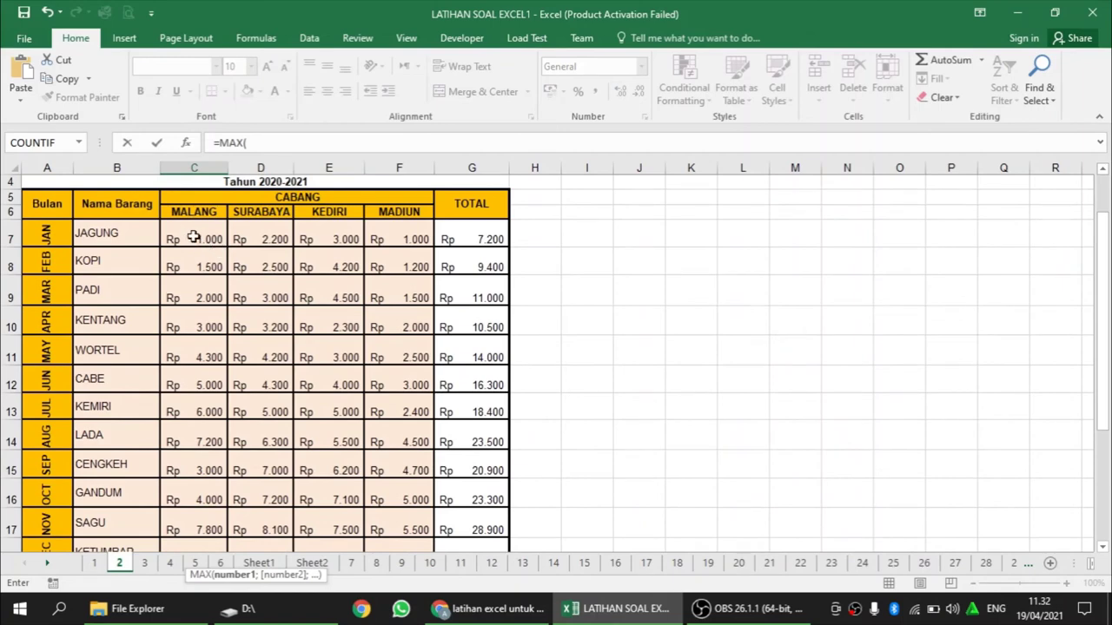
mouse_move(193, 237)
left_mouse_down()
mouse_move(203, 553)
mouse_move(224, 424)
left_mouse_up()
type(")")
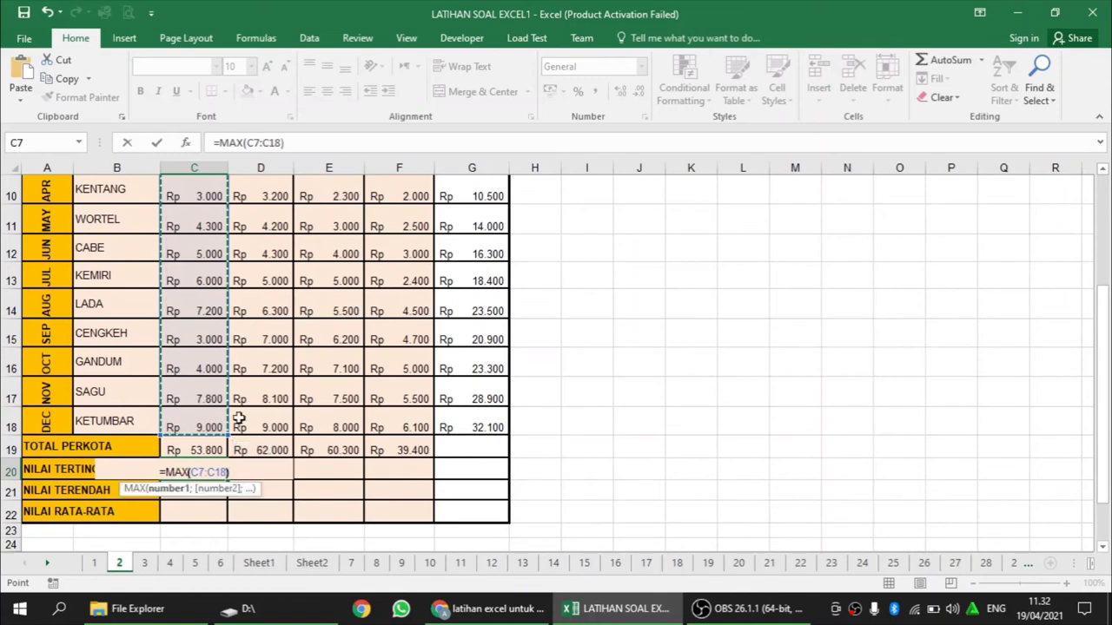
key("Return")
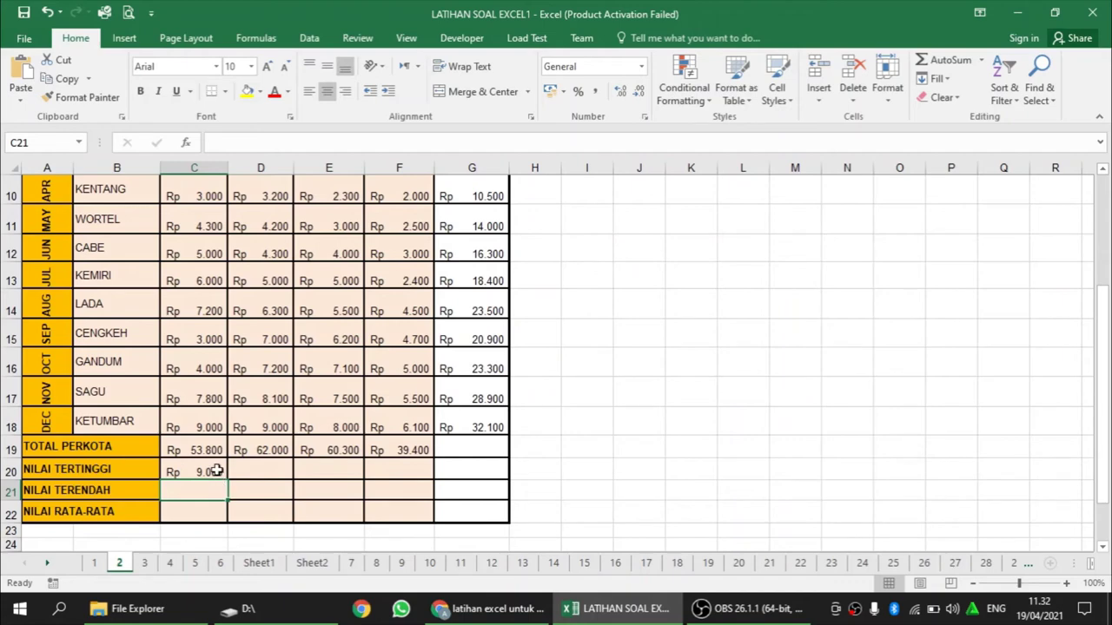
Copy the MAX formula across to F20: Rp 9.000, 9.000, 8.000, 6.100.
left_click(218, 469)
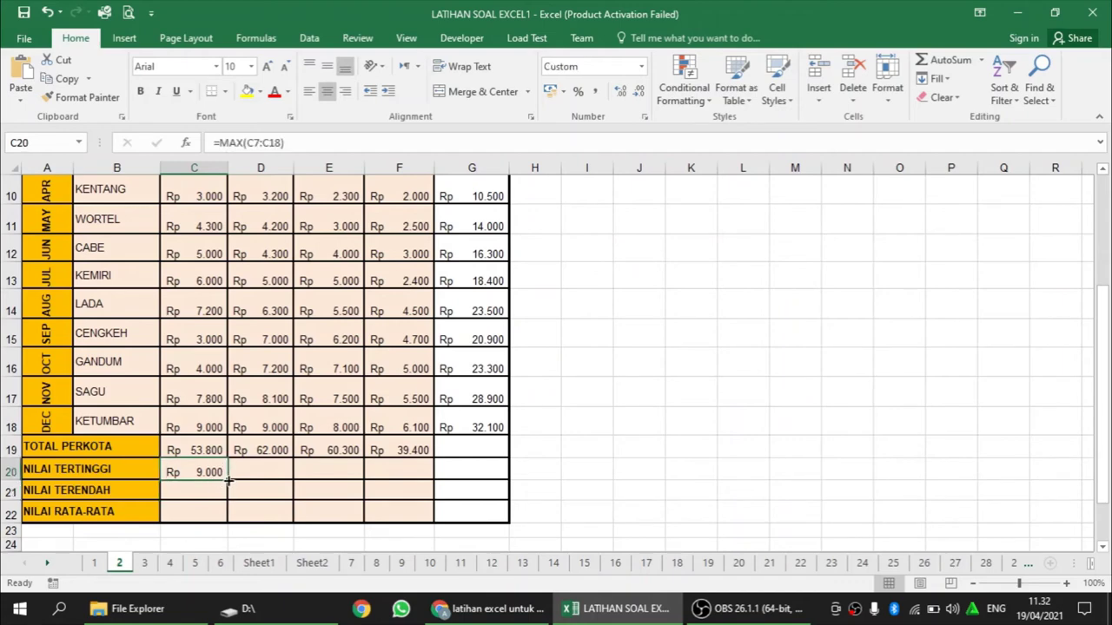
left_click_drag(228, 477, 227, 477)
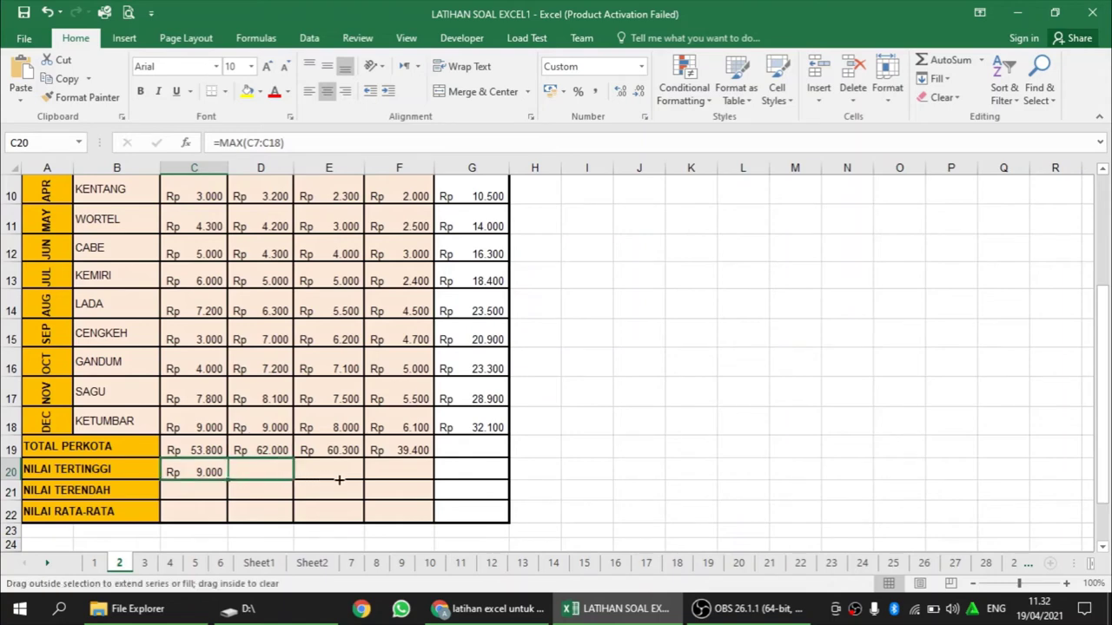
mouse_move(228, 477)
left_mouse_down()
mouse_move(406, 481)
mouse_move(378, 469)
left_mouse_up()
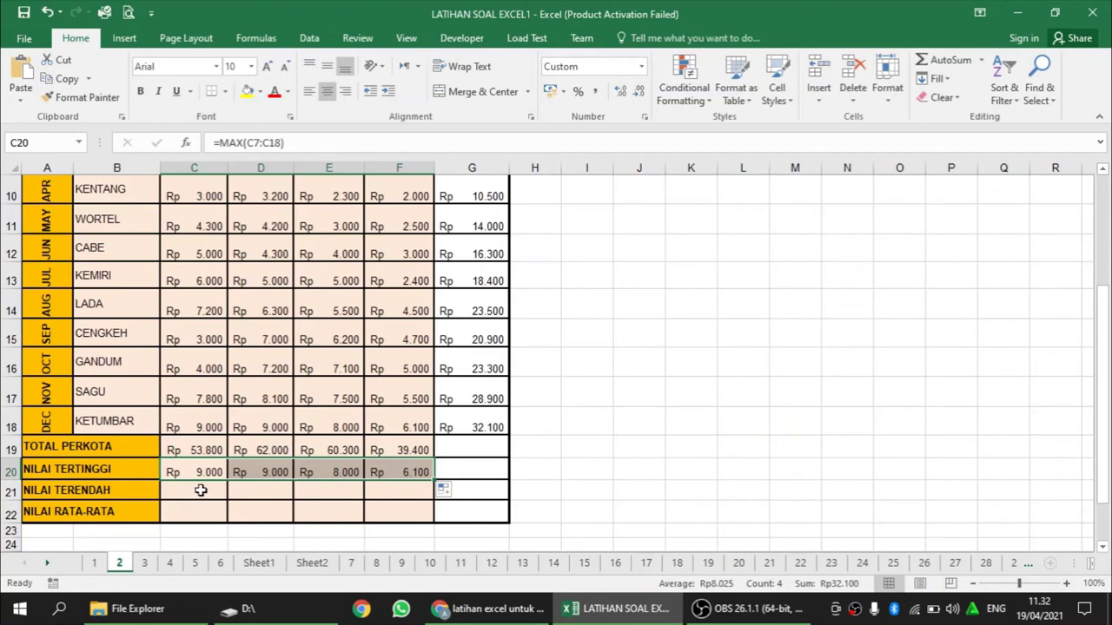
left_click(208, 489)
Enter =MIN(C7:C18) in C21 for MALANG's lowest monthly sale.
type("=")
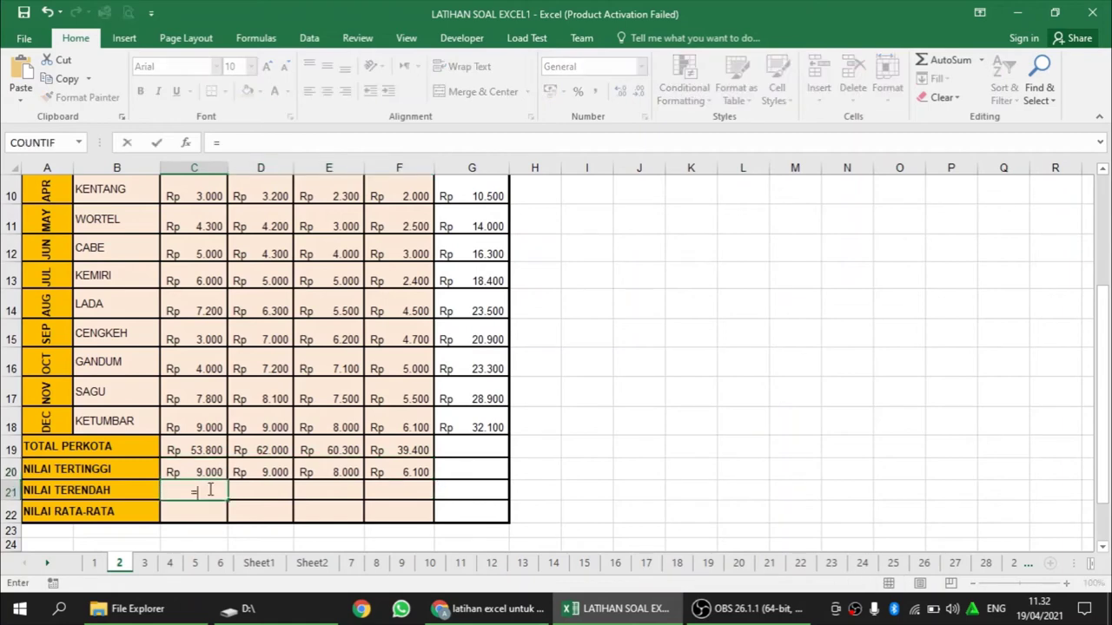
type("MI")
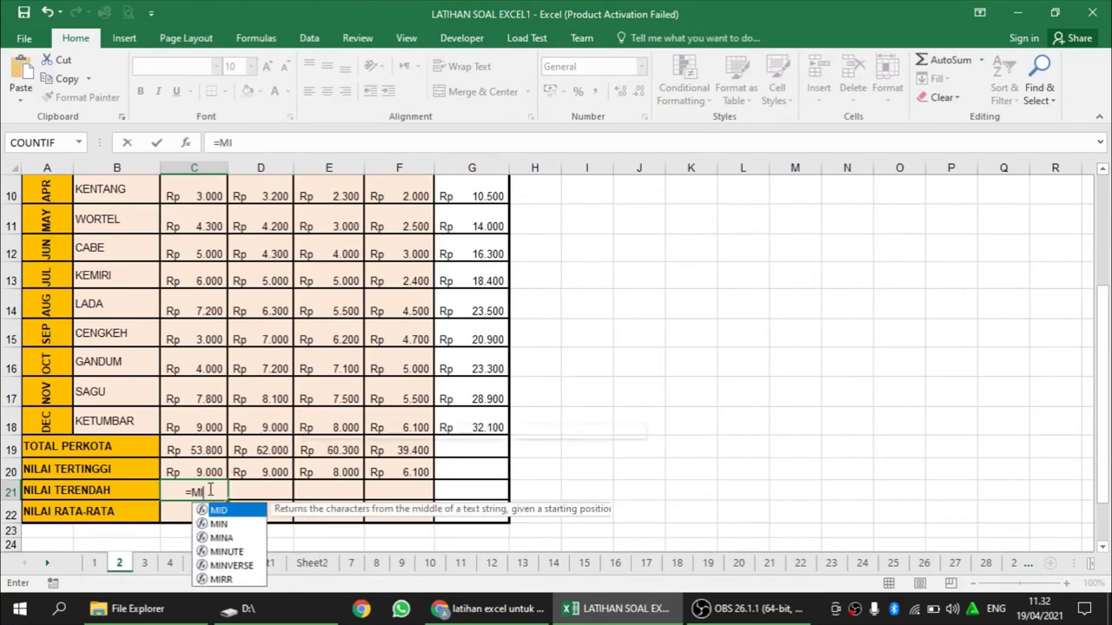
type("N(")
scroll(213, 452, "up", 1)
scroll(198, 330, "up", 2)
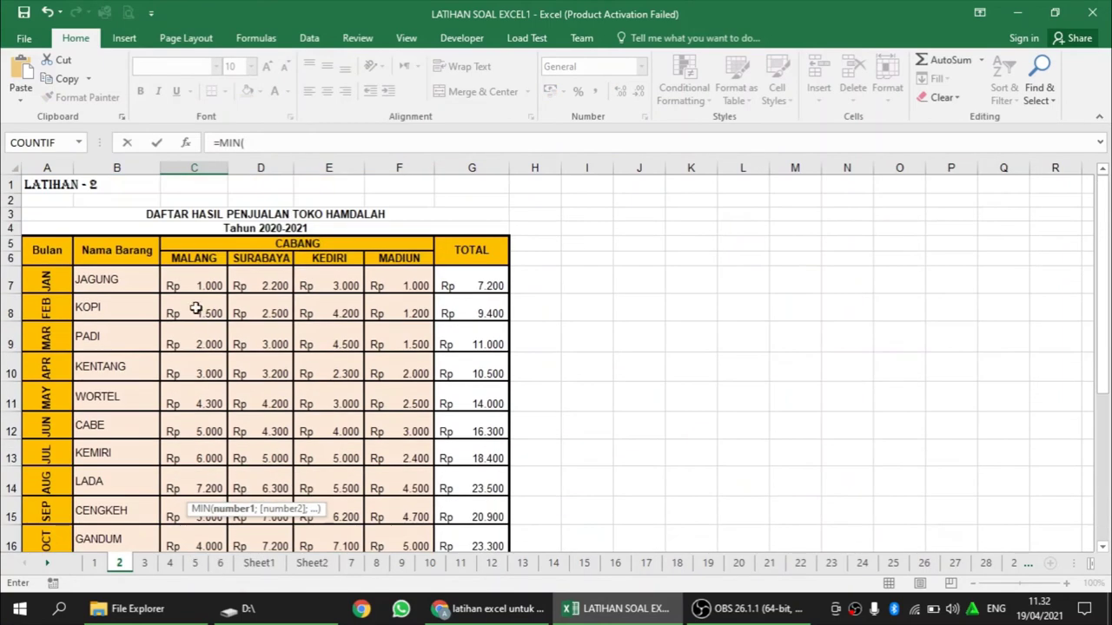
left_click(197, 287)
mouse_move(198, 286)
left_mouse_down()
mouse_move(198, 563)
mouse_move(203, 469)
left_mouse_up()
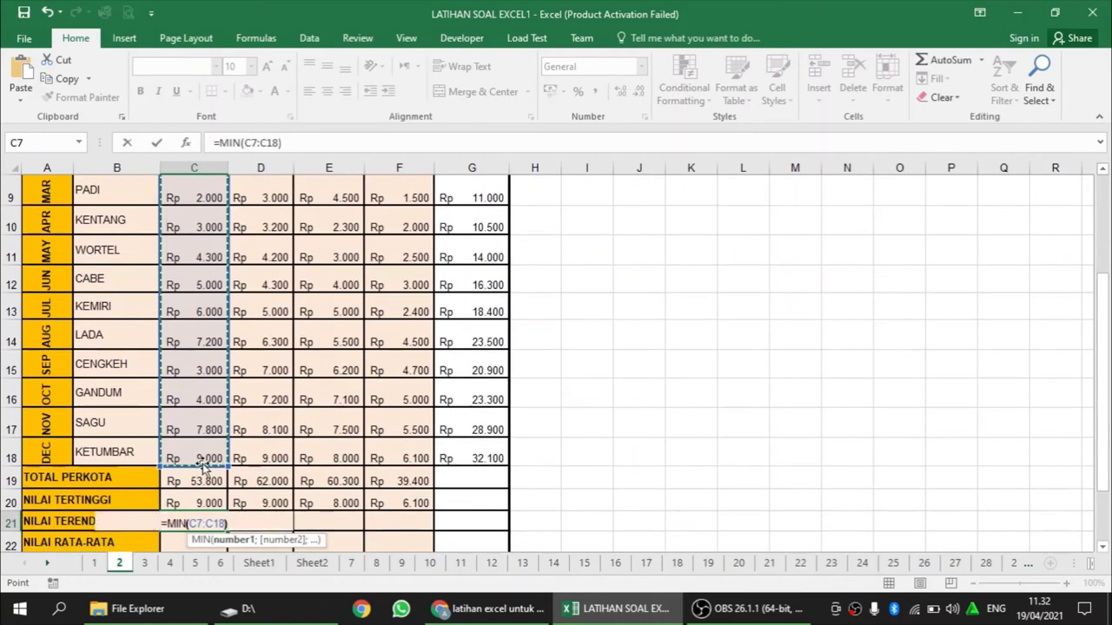
key("Return")
Copy the MIN formula across to F21: Rp 1.000, 2.200, 2.300, 1.000.
left_click(198, 489)
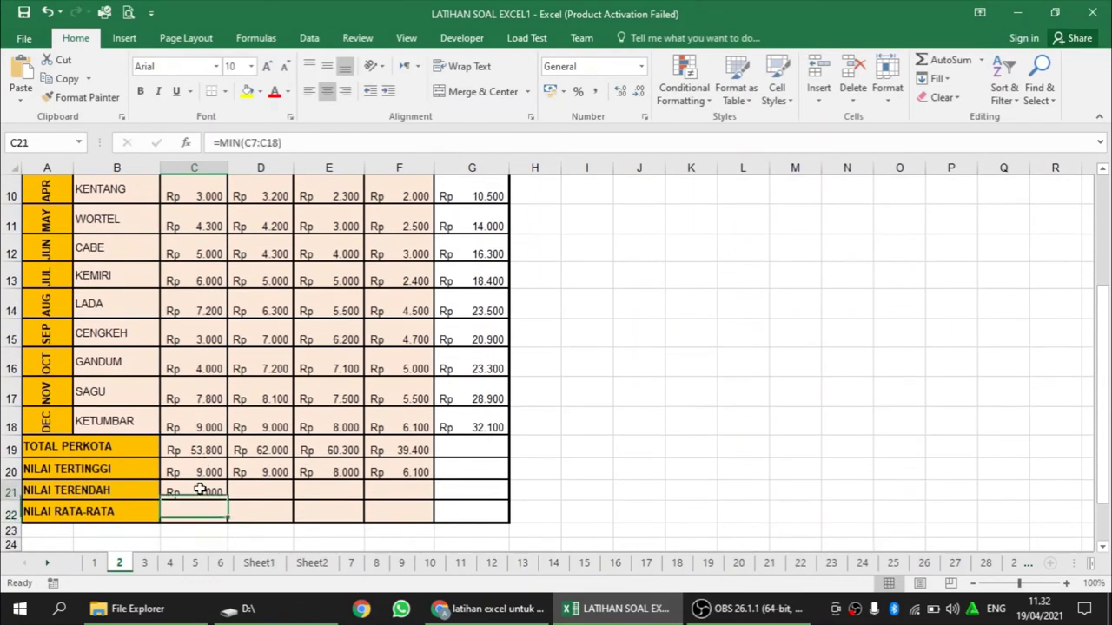
left_click_drag(228, 496, 367, 509)
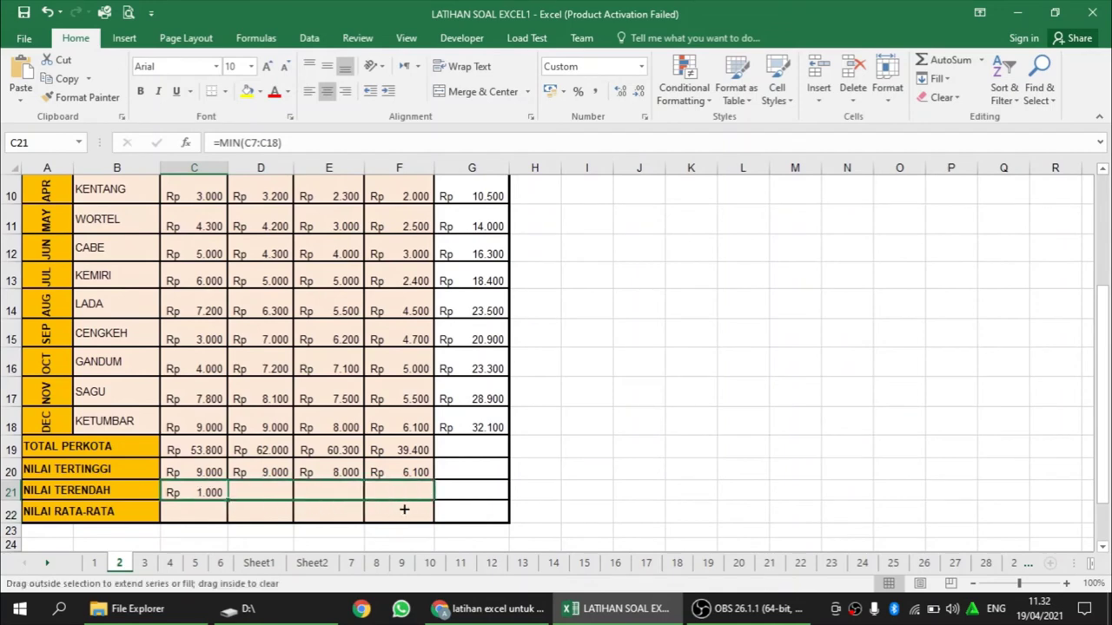
left_click_drag(384, 510, 404, 509)
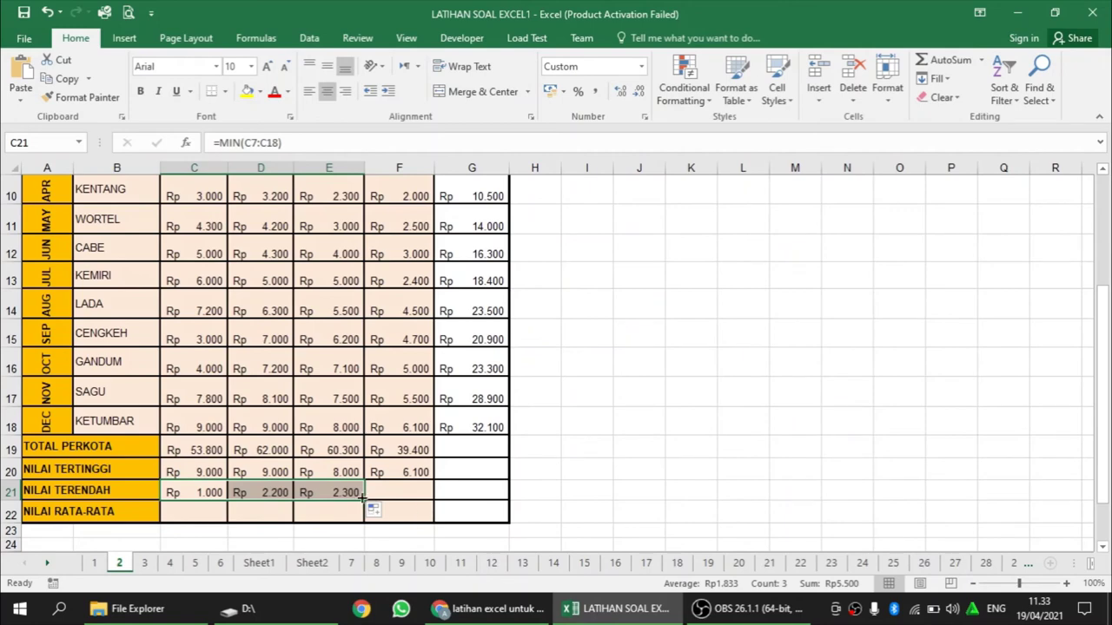
left_click(358, 497)
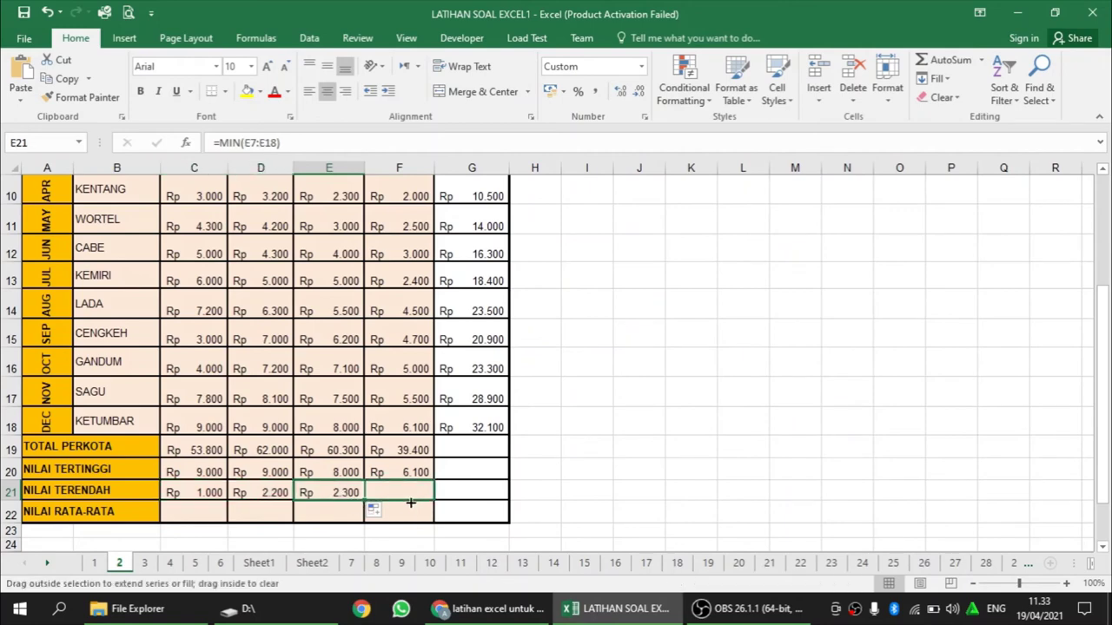
left_click_drag(365, 500, 410, 504)
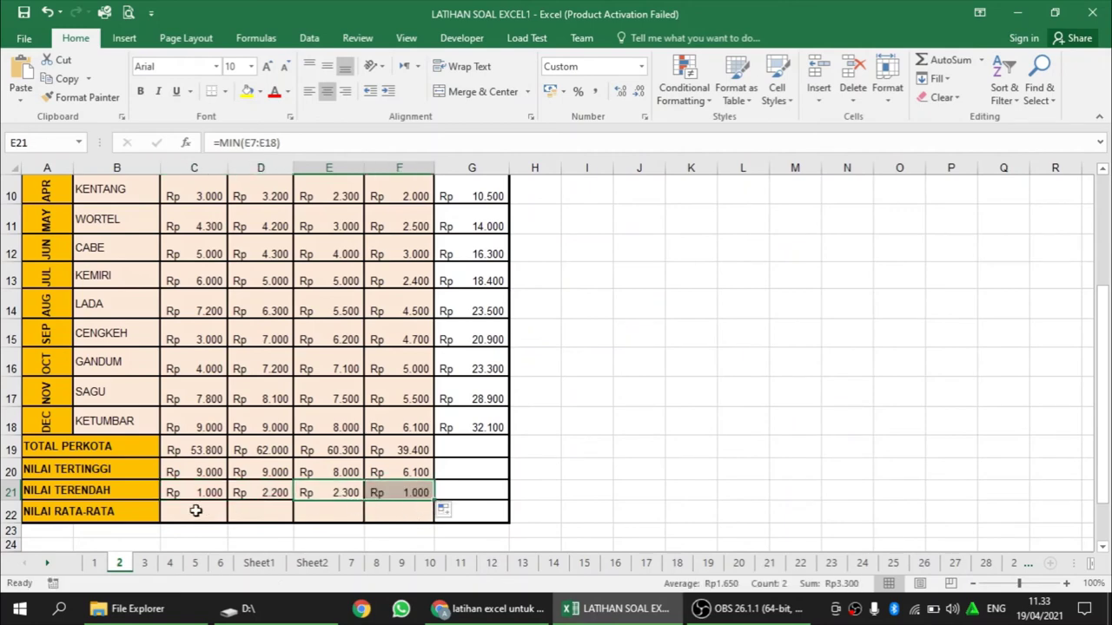
scroll(196, 509, "down", 1)
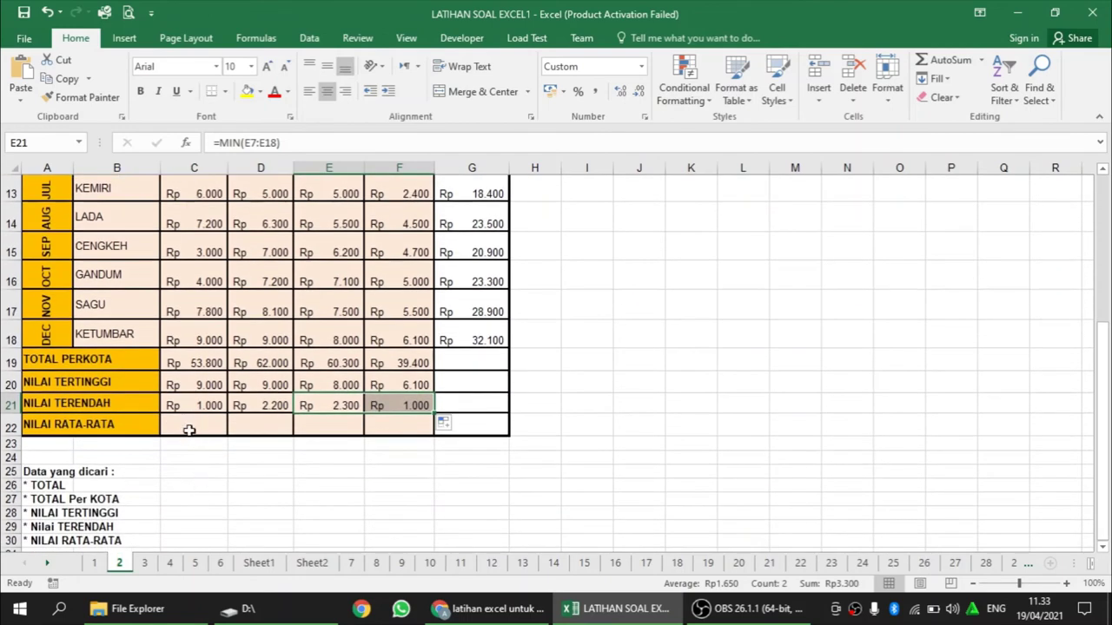
Enter =AVERAGE(C7:C18) in C22 for MALANG's average monthly sale.
left_click(189, 429)
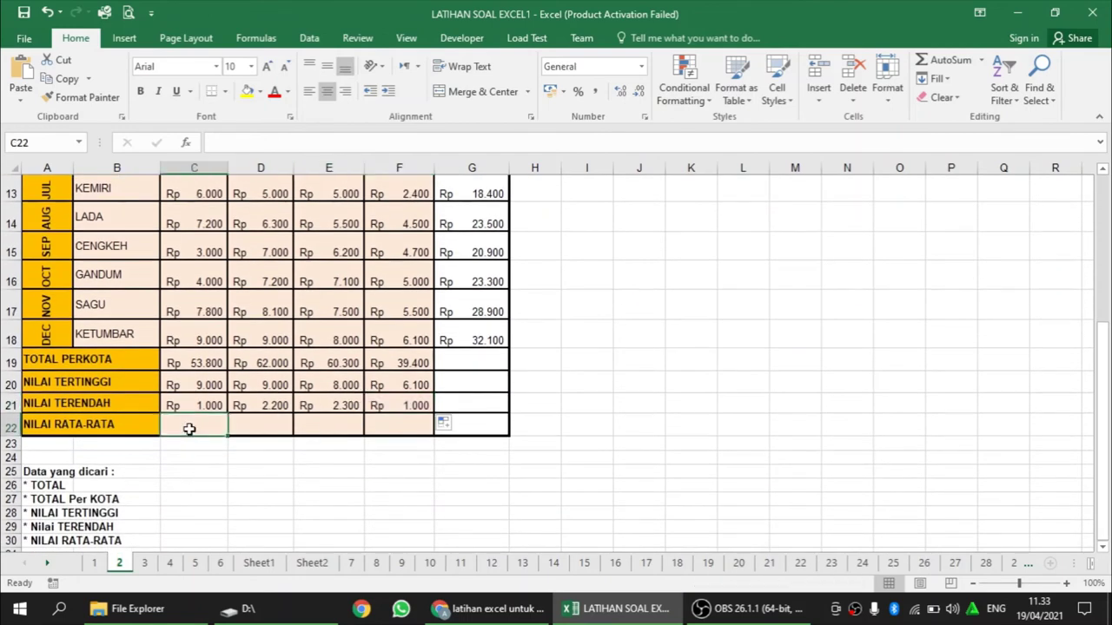
type("=")
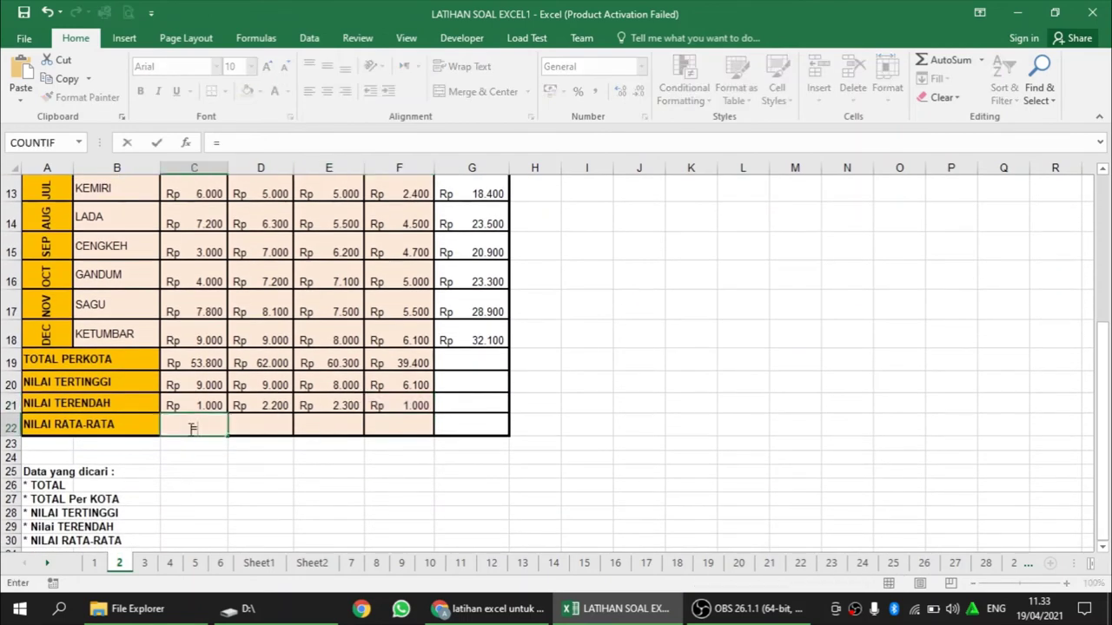
type("AV")
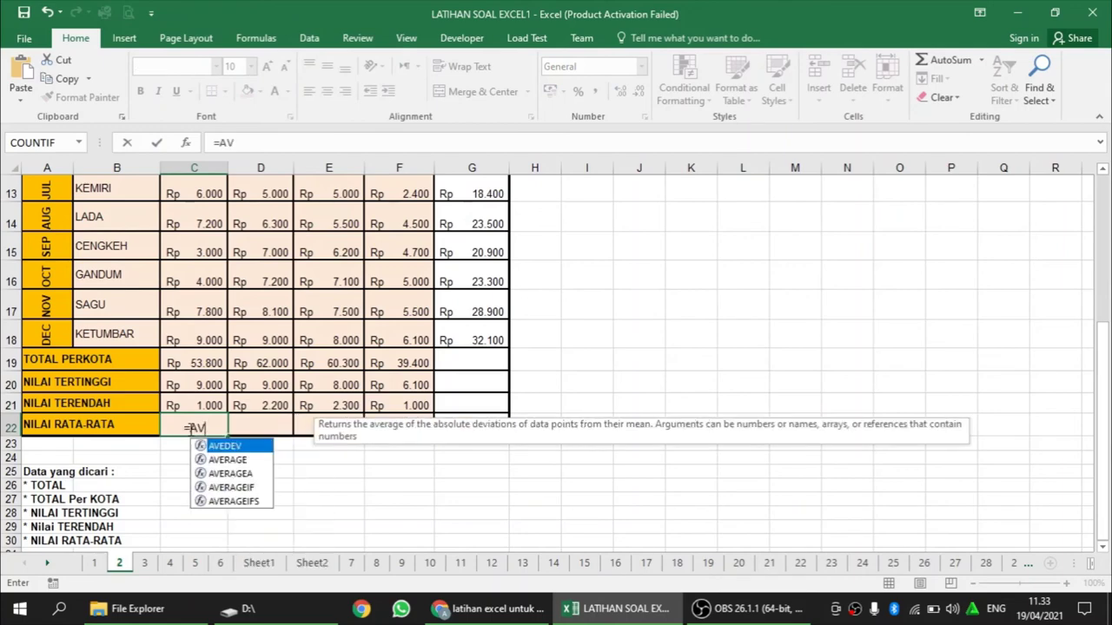
type("ER")
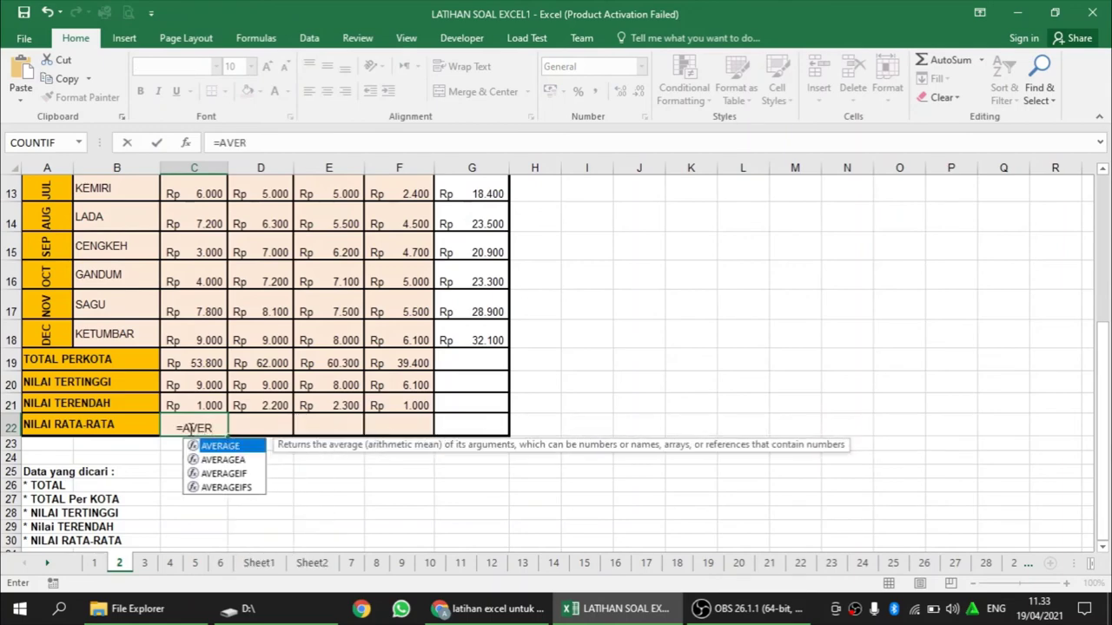
type("AGE")
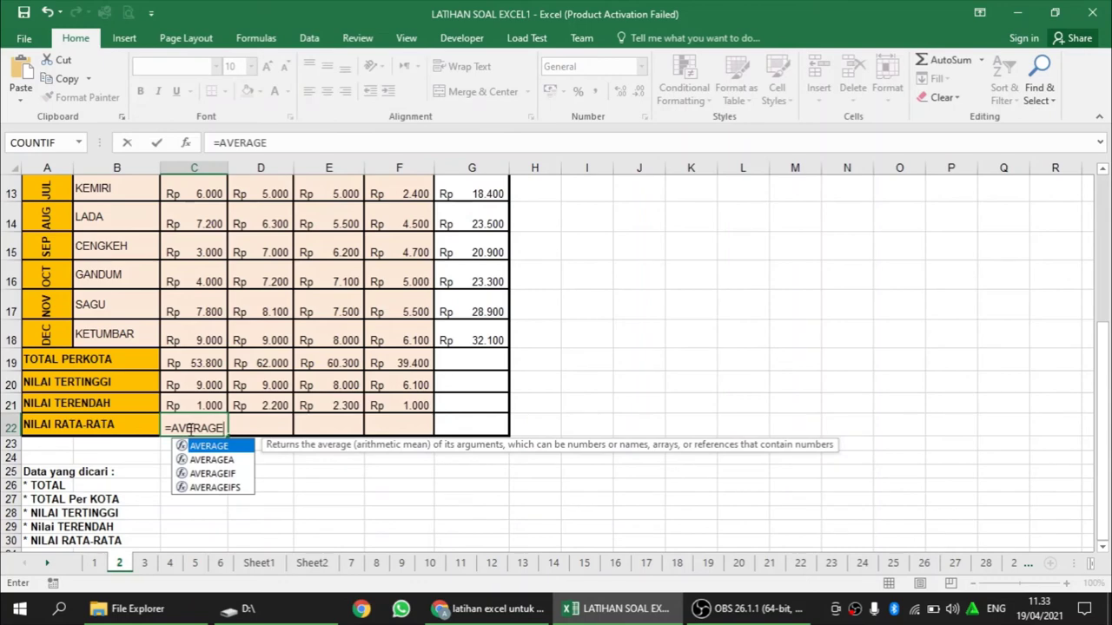
type("(")
scroll(185, 391, "up", 2)
scroll(191, 347, "up", 2)
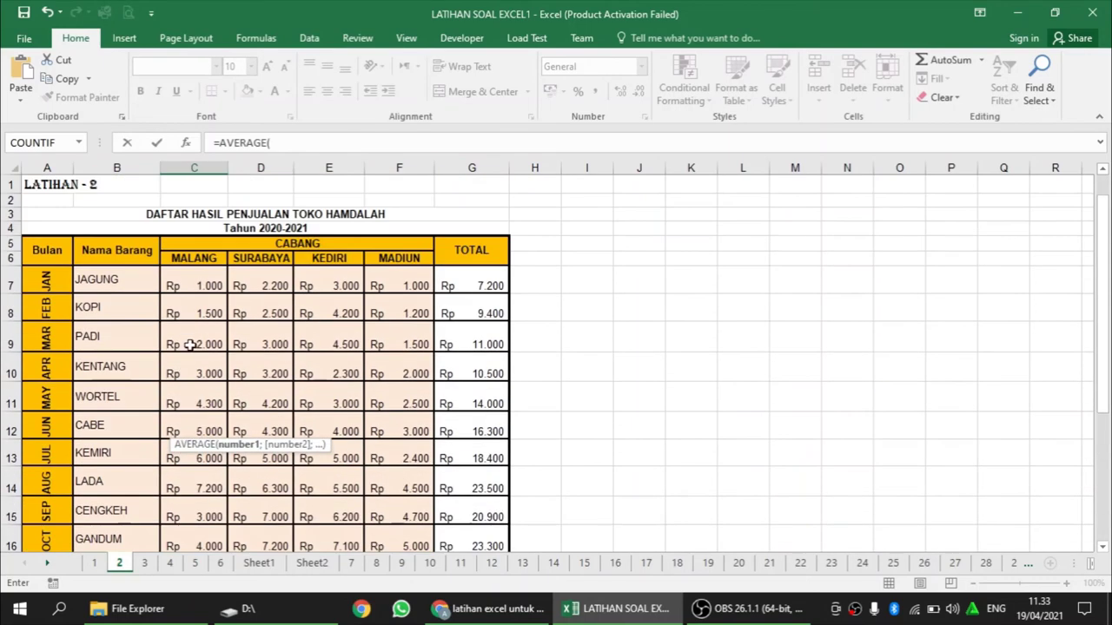
mouse_move(195, 278)
left_mouse_down()
mouse_move(203, 566)
mouse_move(205, 461)
mouse_move(214, 459)
left_mouse_up()
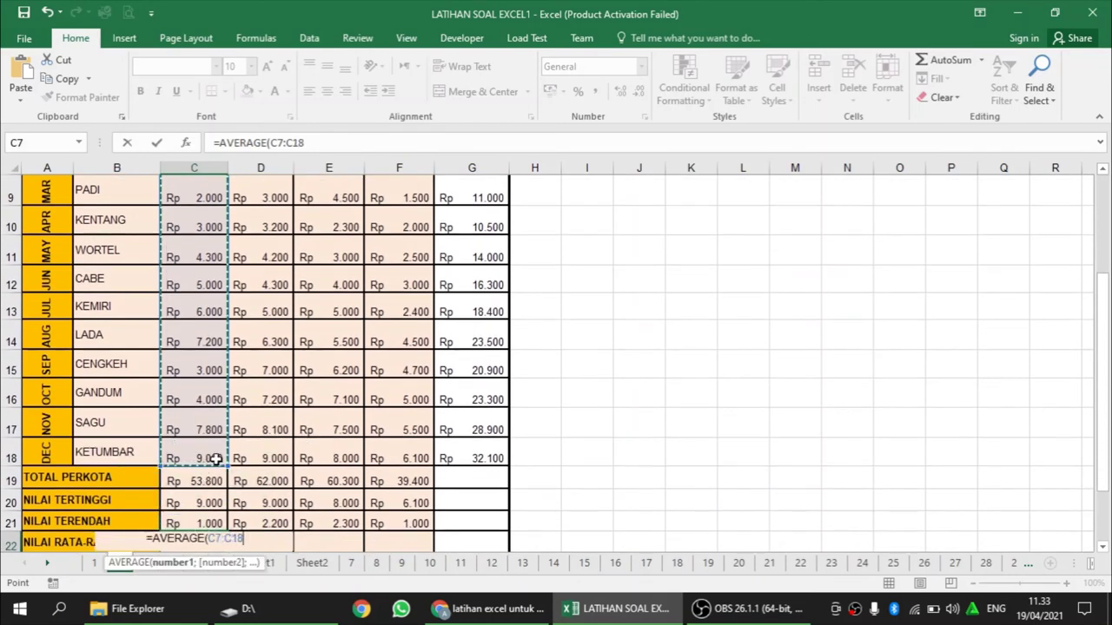
type(")")
key("Return")
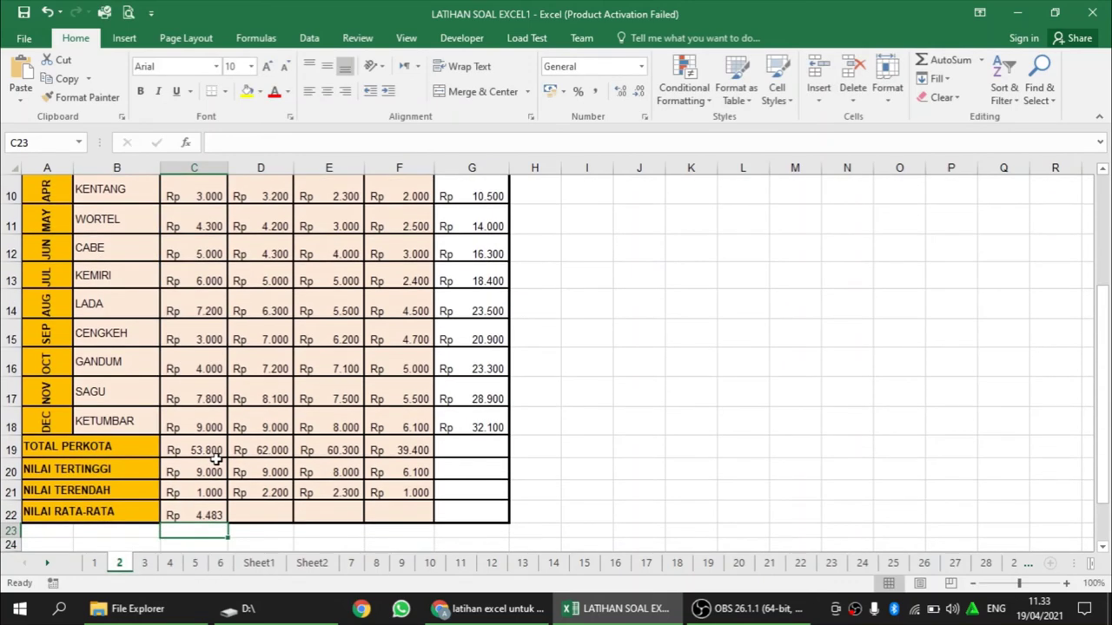
Copy the AVERAGE formula across to F22: Rp 4.483, 5.167, 5.025, 3.283.
left_click(212, 513)
left_click_drag(231, 521, 433, 520)
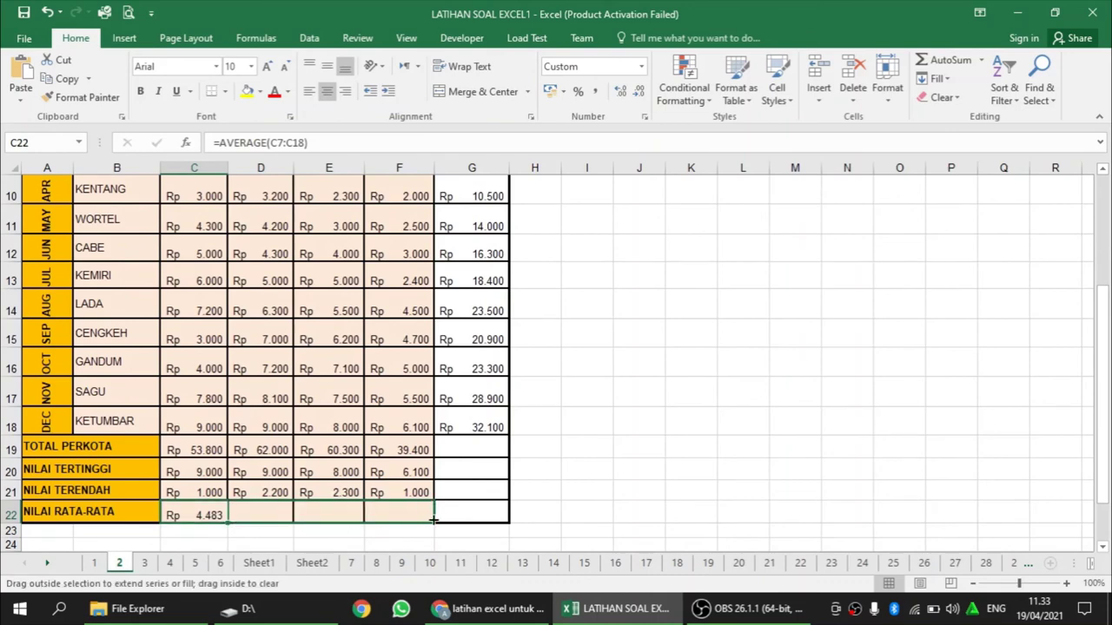
left_click(745, 383)
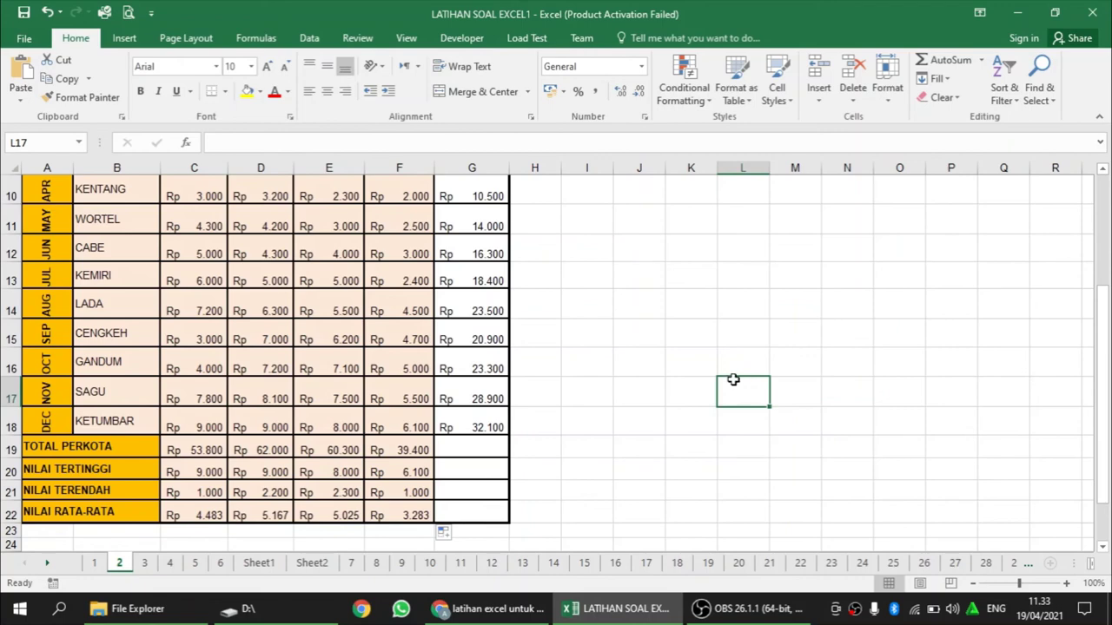
scroll(706, 386, "up", 3)
scroll(705, 385, "down", 3)
scroll(640, 414, "up", 1)
scroll(640, 413, "up", 1)
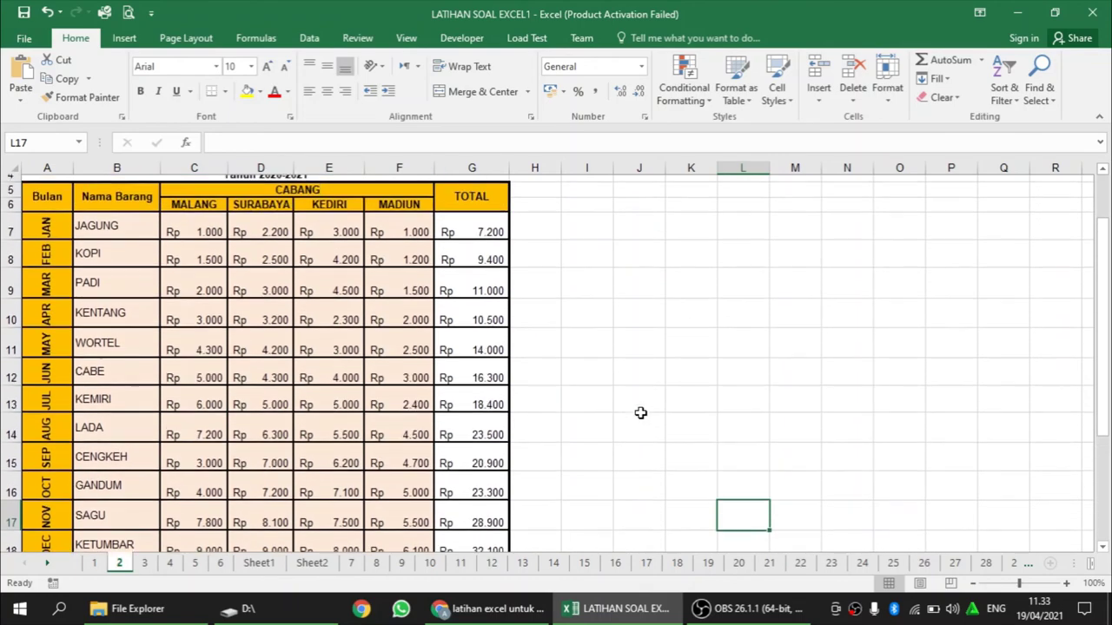
left_click(473, 239)
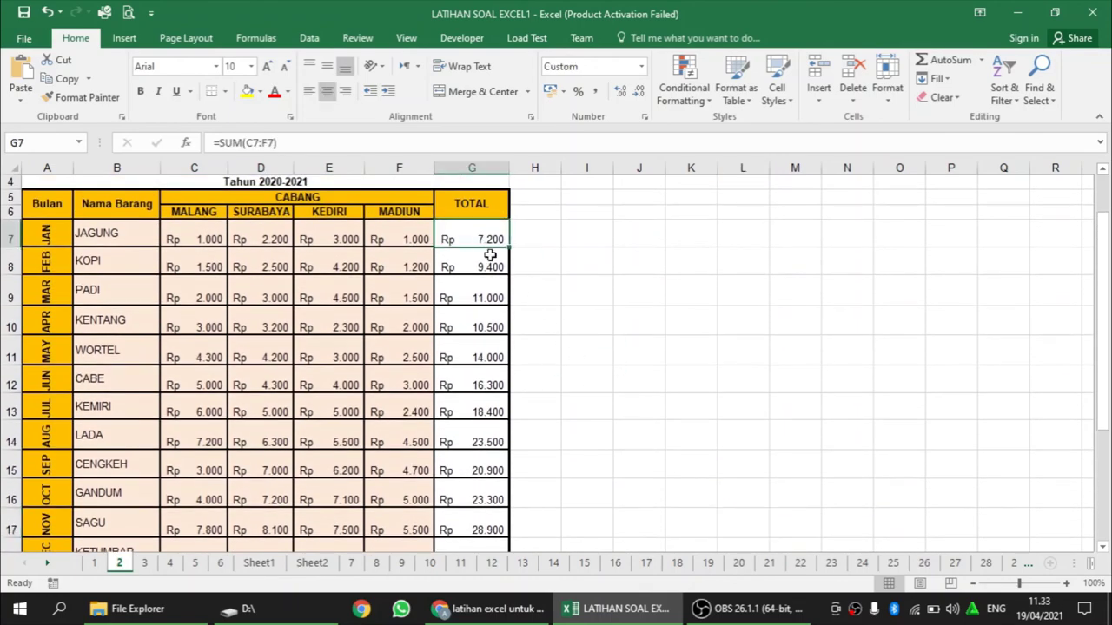
scroll(489, 257, "down", 3)
scroll(434, 330, "down", 1)
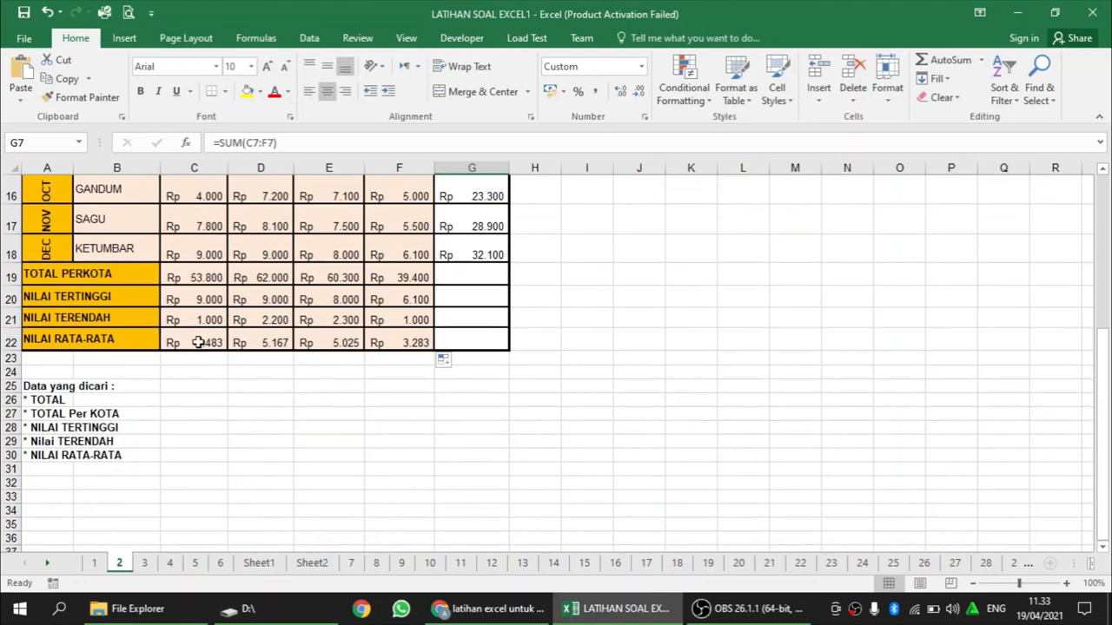
left_click(185, 300)
left_click(176, 320)
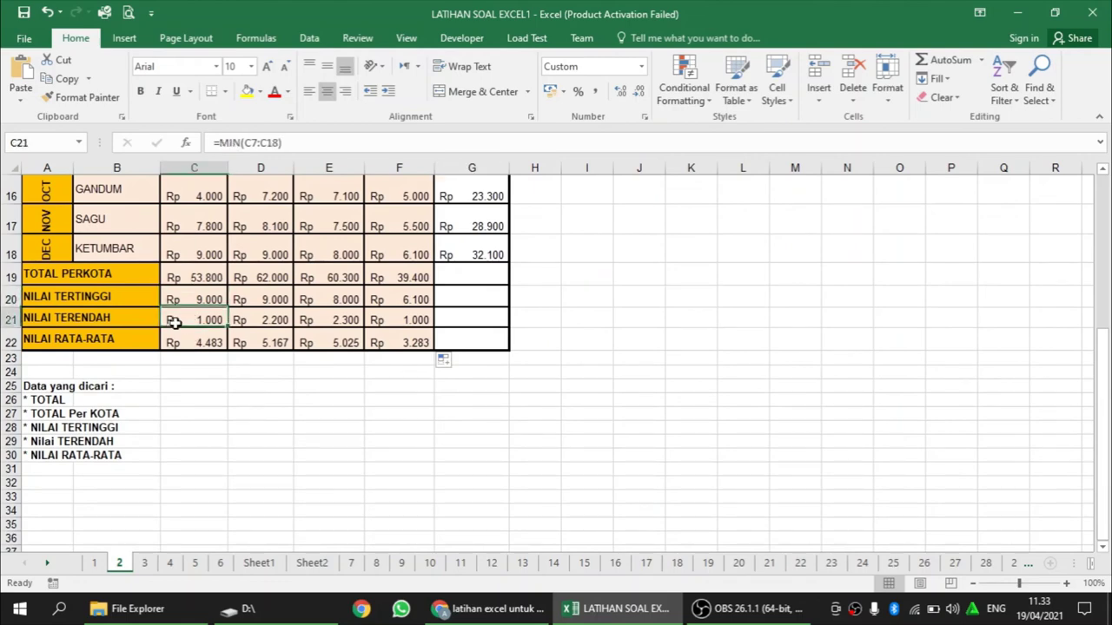
left_click(176, 342)
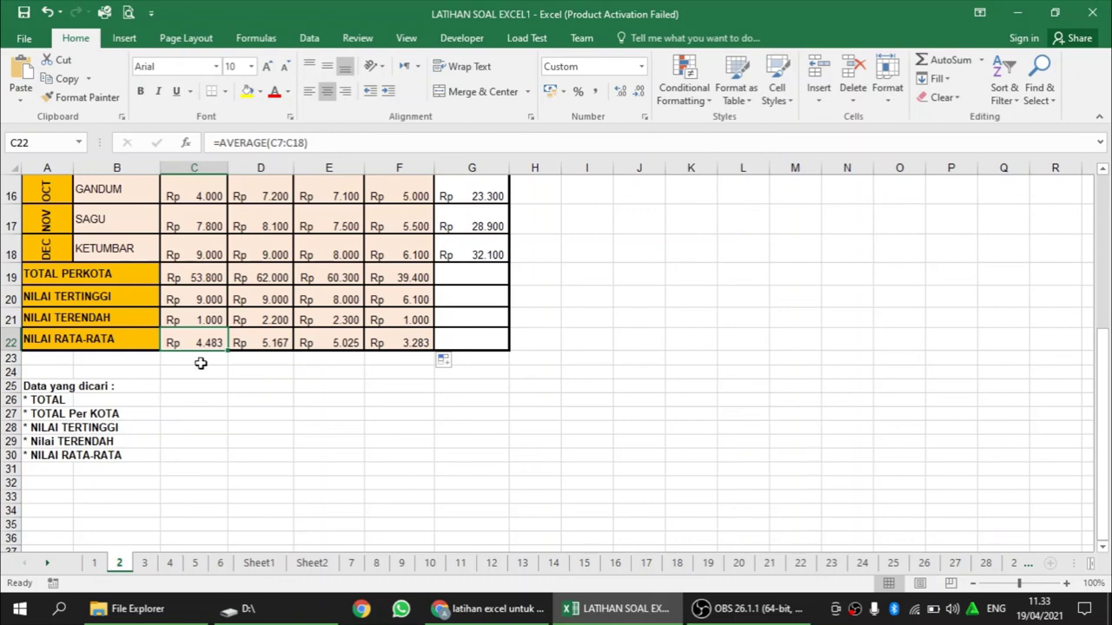
scroll(399, 399, "up", 4)
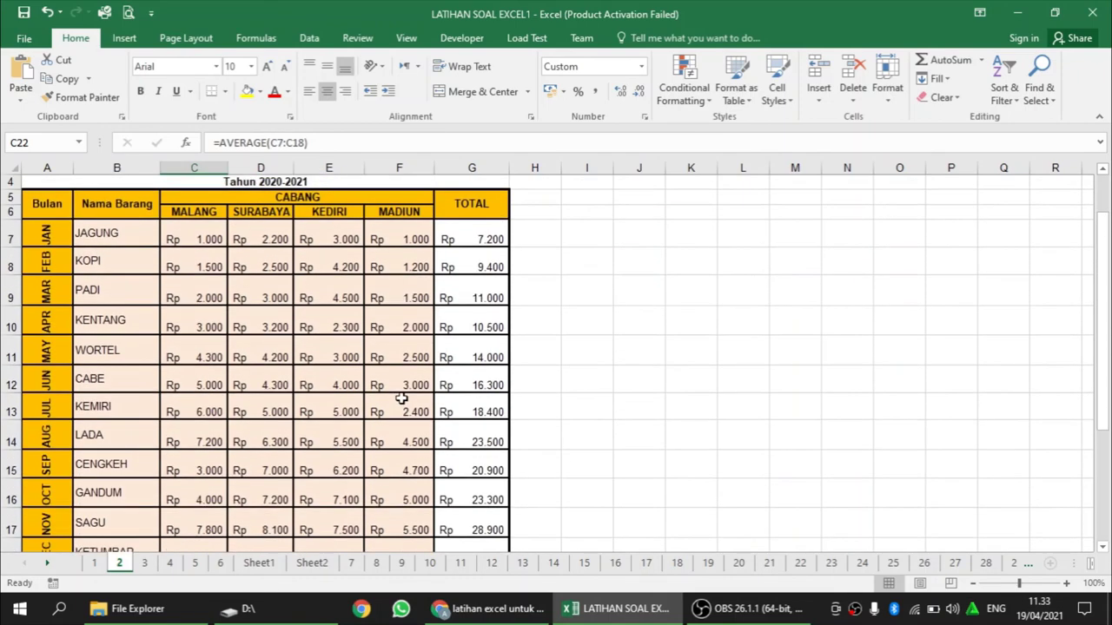
scroll(400, 399, "up", 1)
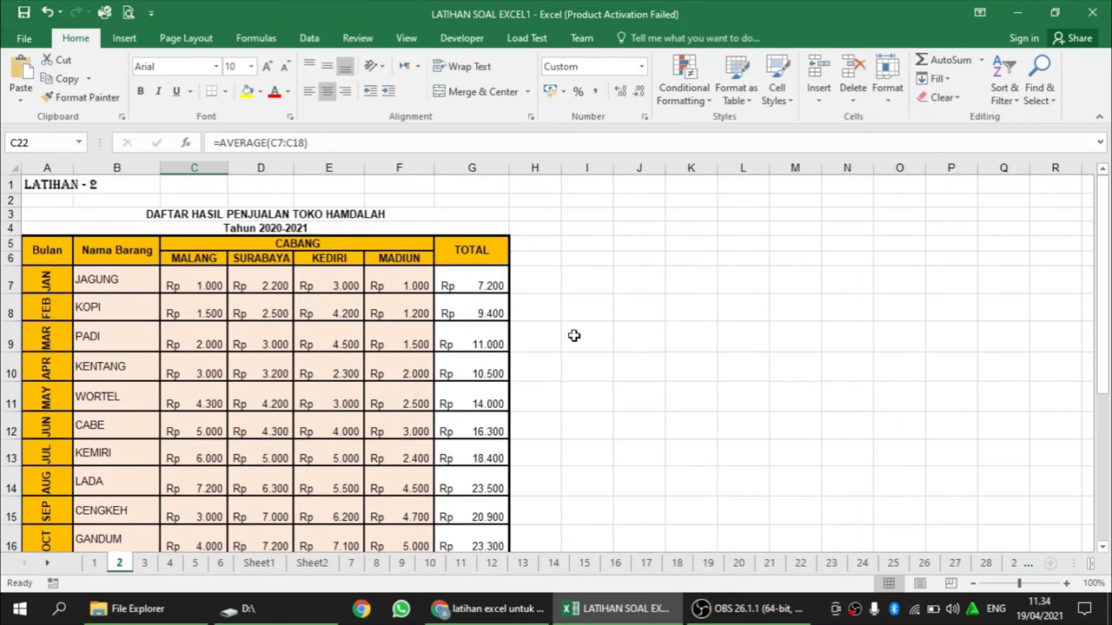